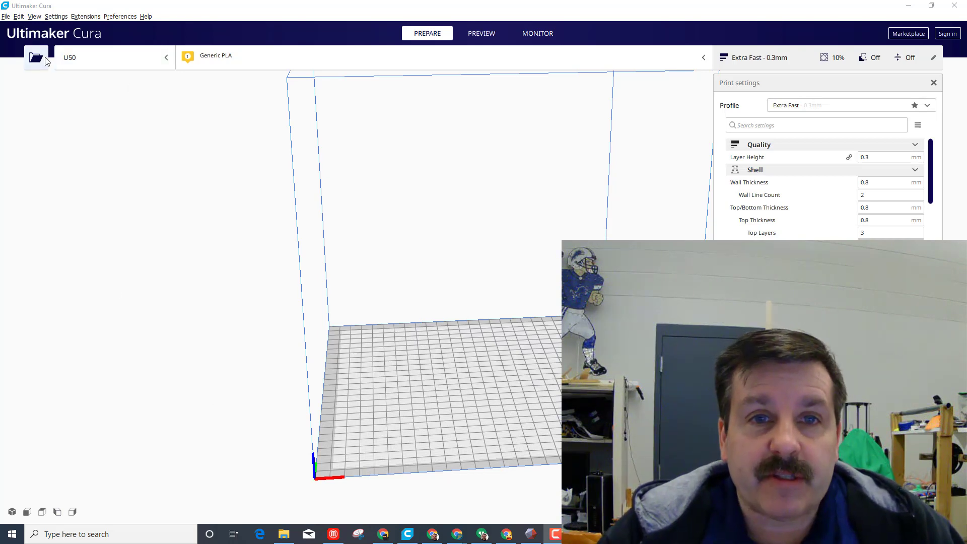
Step: Add a non-networked Creality Ender-3 printer from the Creality3D models, accepting its default machine settings
{"action": "left_click", "coordinate": [153, 57]}
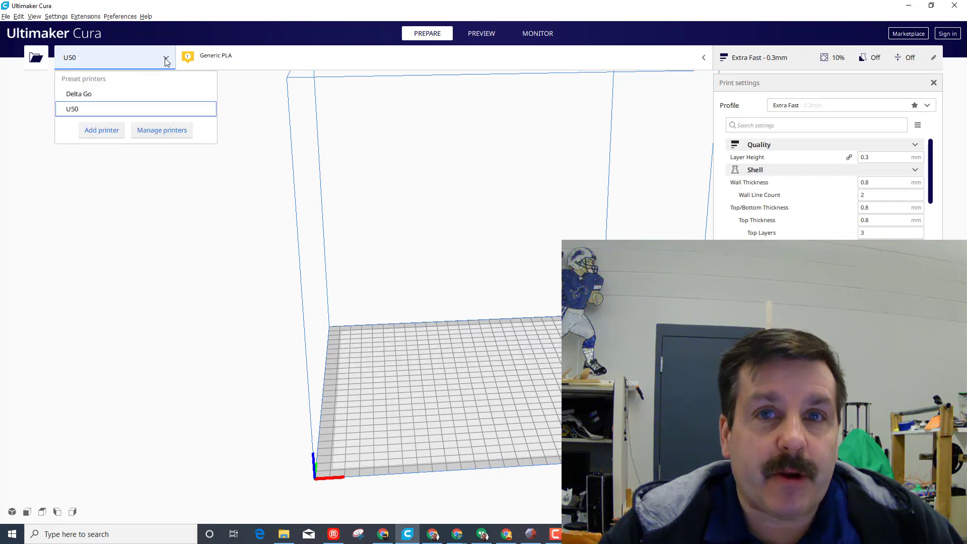
{"action": "left_click", "coordinate": [103, 130]}
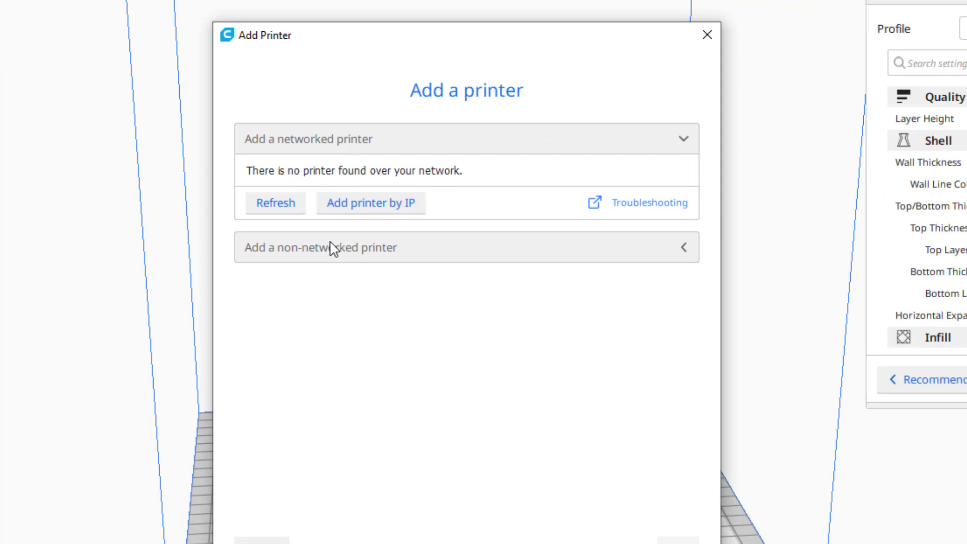
{"action": "left_click", "coordinate": [406, 231]}
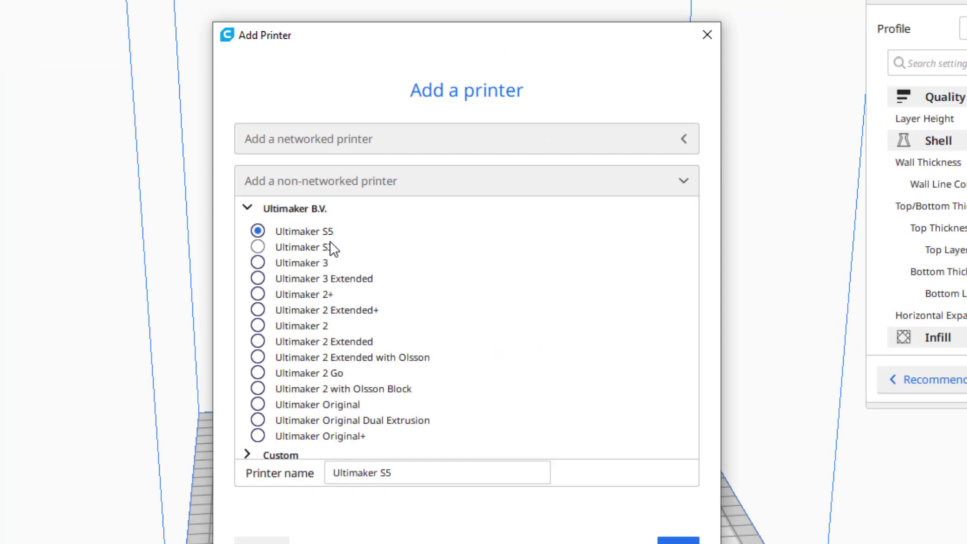
{"action": "scroll", "coordinate": [307, 277], "scroll_direction": "down", "scroll_amount": 3}
{"action": "scroll", "coordinate": [307, 277], "scroll_direction": "up", "scroll_amount": 3}
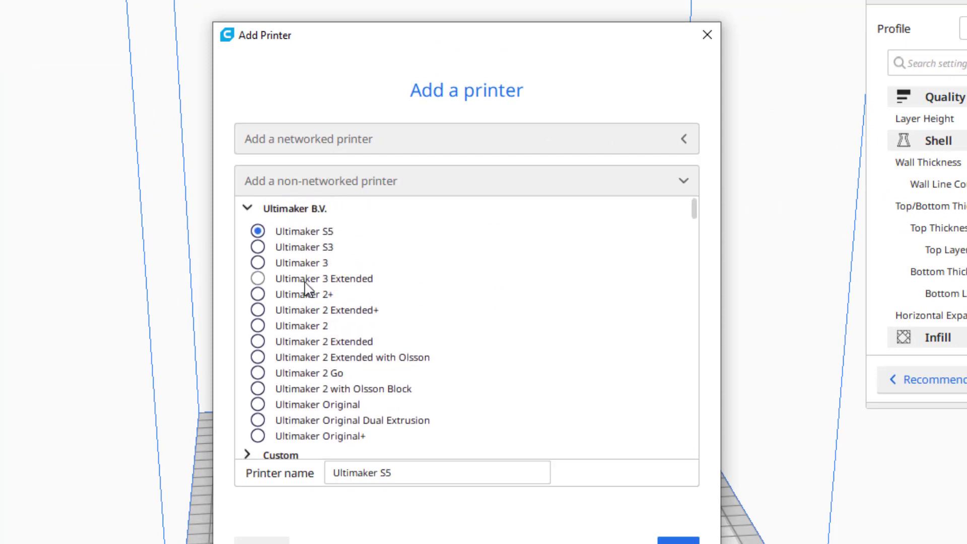
{"action": "left_click_drag", "start_coordinate": [697, 222], "coordinate": [700, 270]}
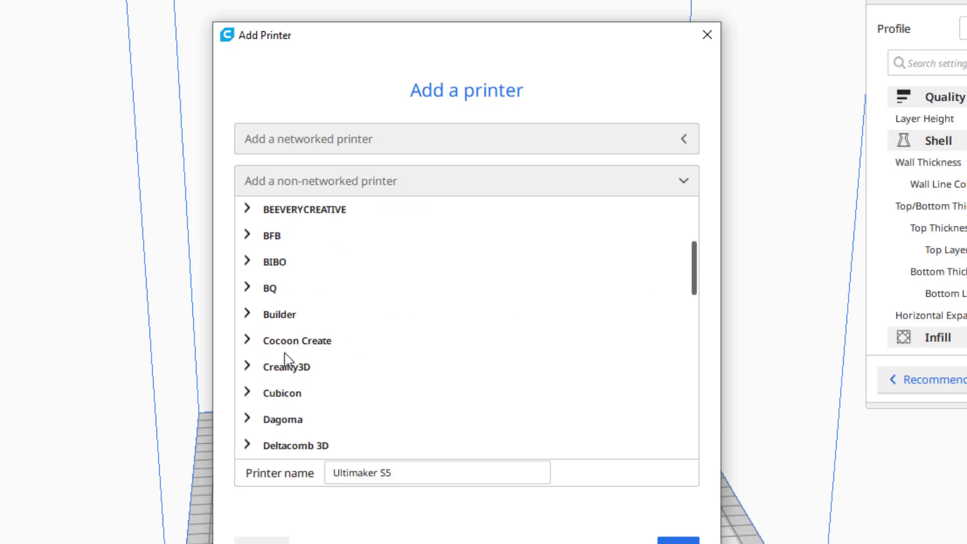
{"action": "left_click", "coordinate": [286, 368]}
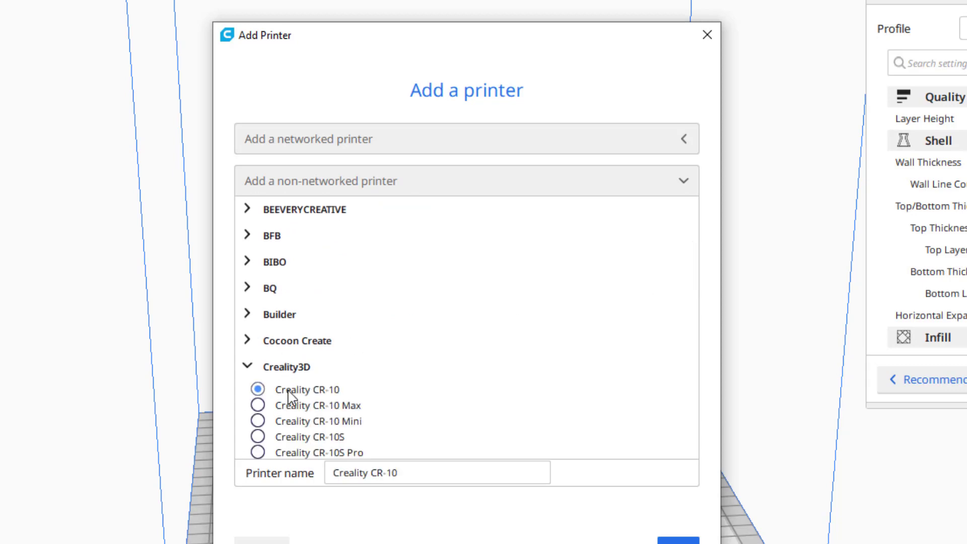
{"action": "scroll", "coordinate": [291, 395], "scroll_direction": "down", "scroll_amount": 5}
{"action": "left_click", "coordinate": [301, 371]}
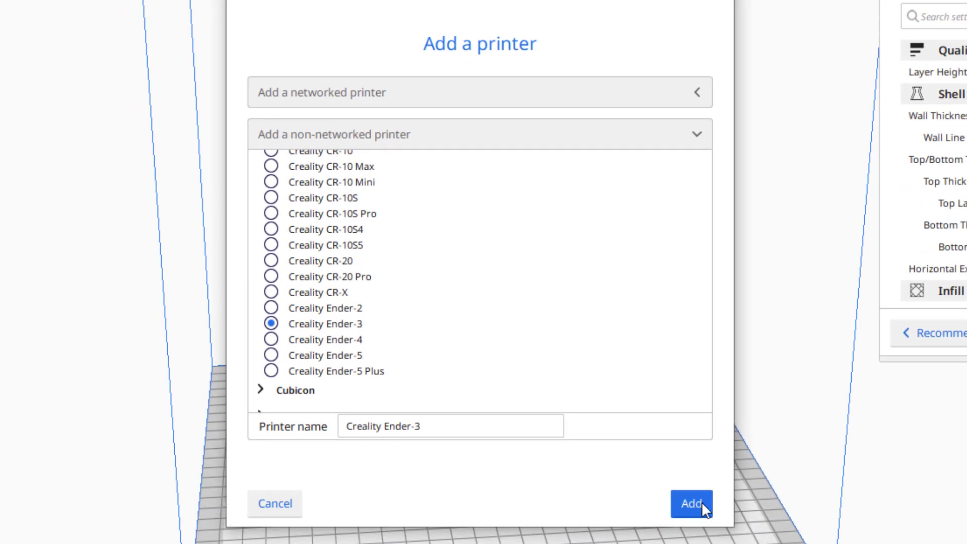
{"action": "left_click", "coordinate": [691, 504]}
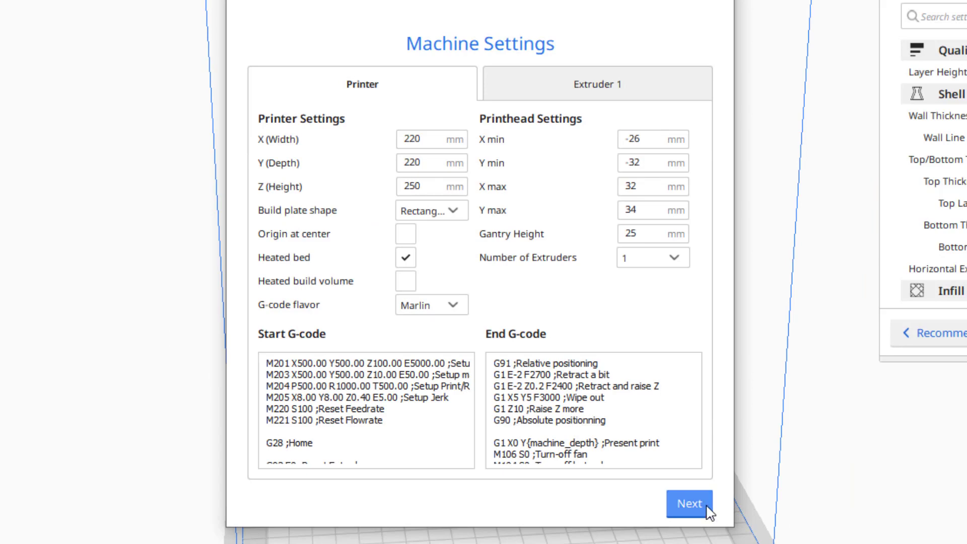
{"action": "left_click", "coordinate": [690, 503]}
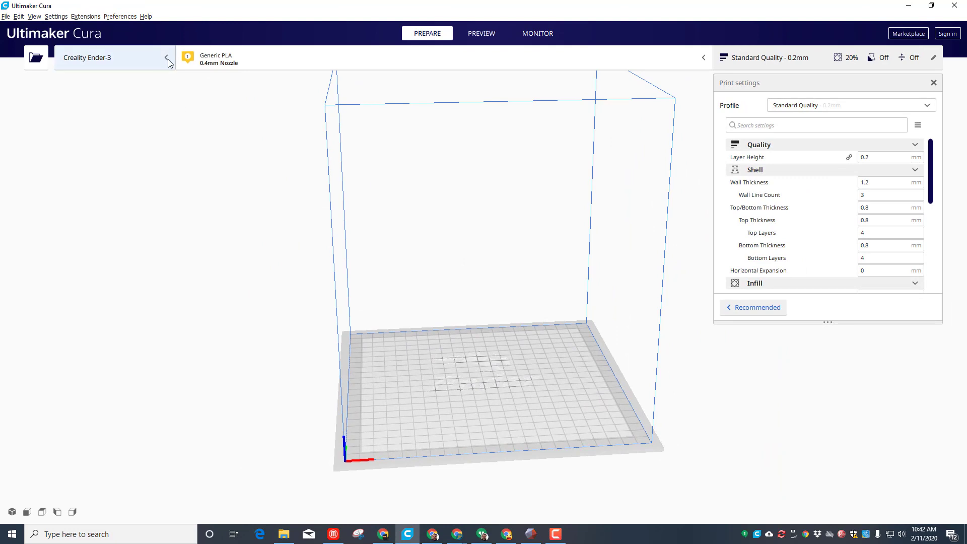
Step: Add another non-networked printer as a Custom FFF printer named "My Ender 3"
{"action": "left_click", "coordinate": [159, 55]}
{"action": "left_click", "coordinate": [184, 243]}
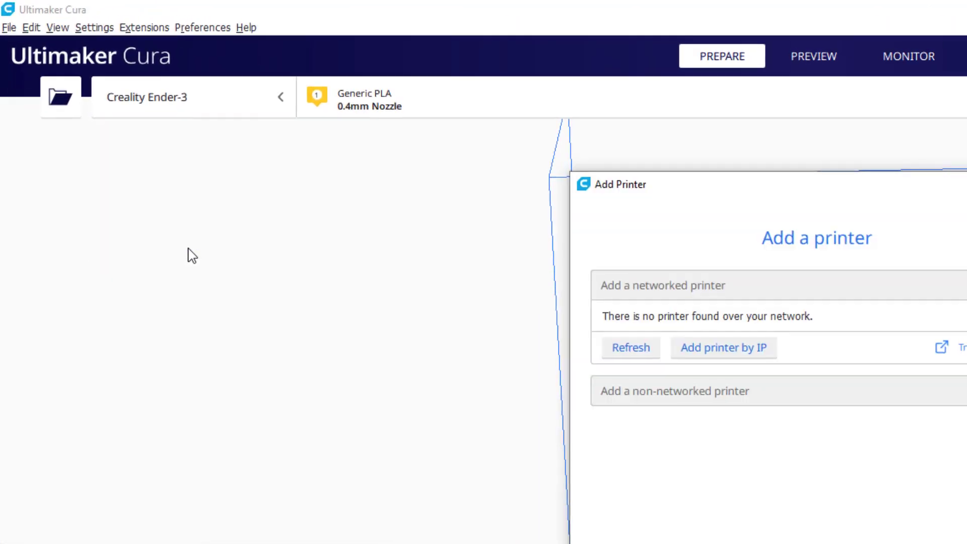
{"action": "left_click", "coordinate": [665, 390]}
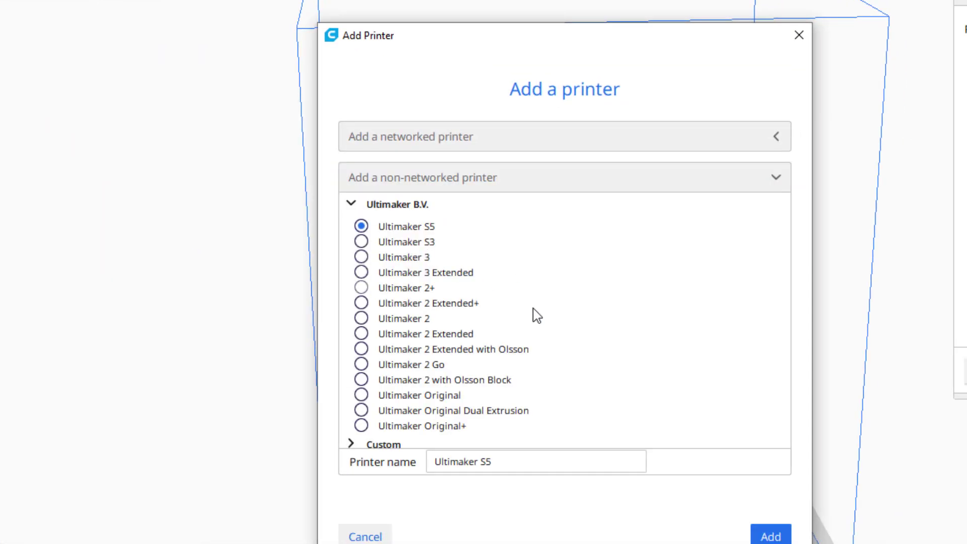
{"action": "left_click", "coordinate": [387, 444]}
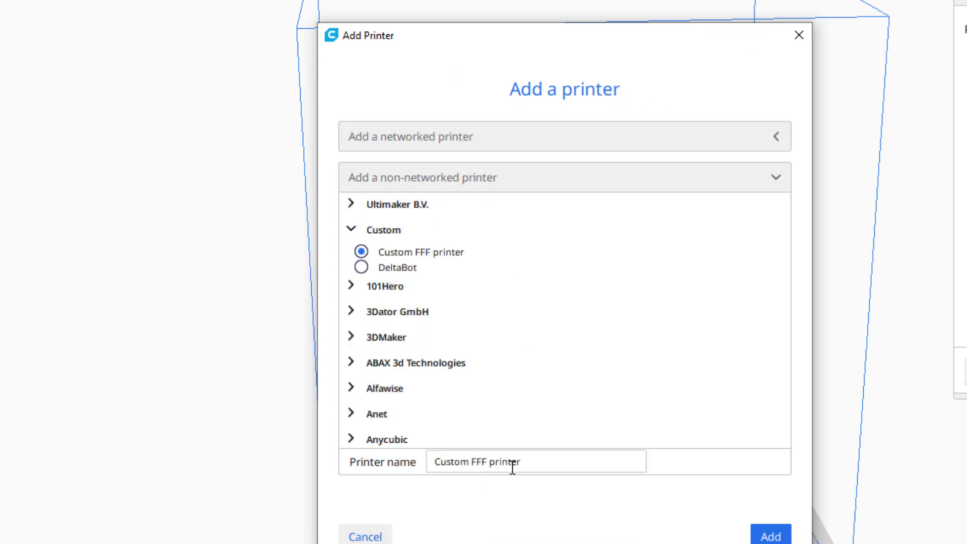
{"action": "left_click_drag", "start_coordinate": [512, 462], "coordinate": [386, 464]}
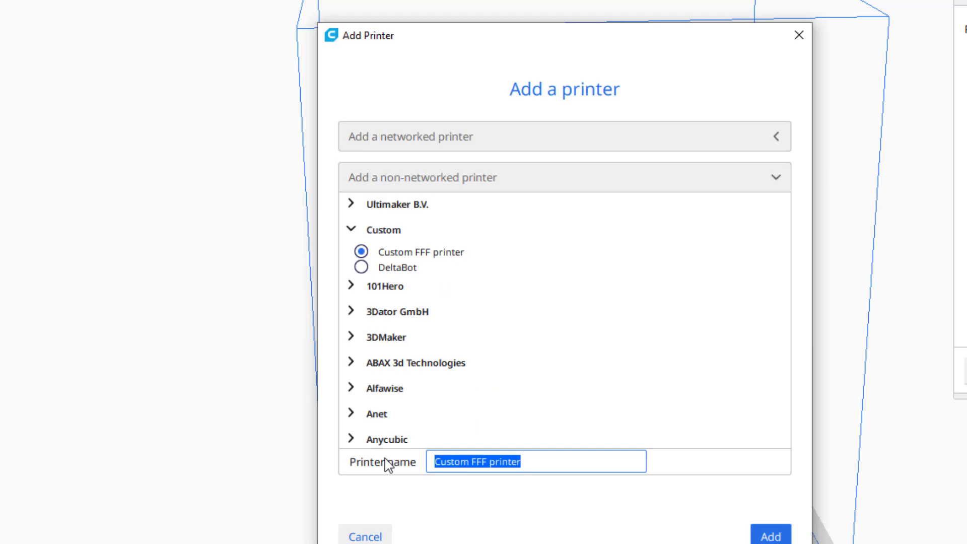
{"action": "type", "text": "My Ender 3"}
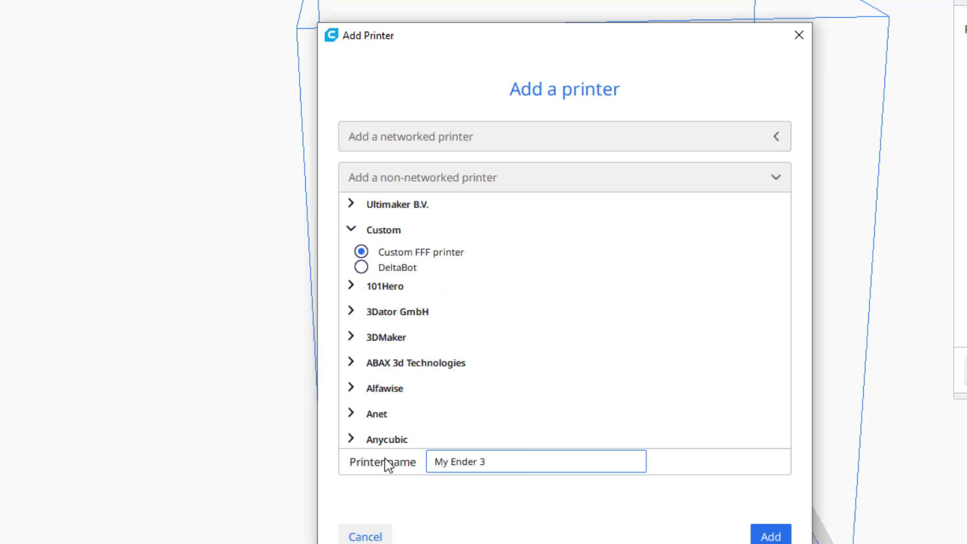
{"action": "left_click", "coordinate": [770, 537]}
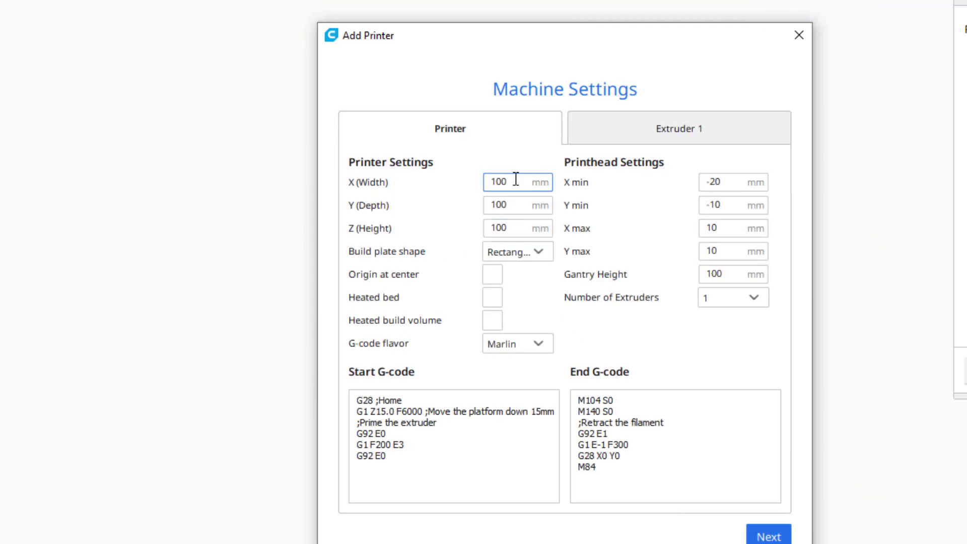
Step: Set the custom printer's build volume to 220 mm width, 220 mm depth and 250 mm height
{"action": "left_click_drag", "start_coordinate": [516, 179], "coordinate": [370, 199]}
{"action": "type", "text": "220"}
{"action": "left_click", "coordinate": [501, 209]}
{"action": "left_click_drag", "start_coordinate": [522, 206], "coordinate": [477, 210]}
{"action": "type", "text": "220"}
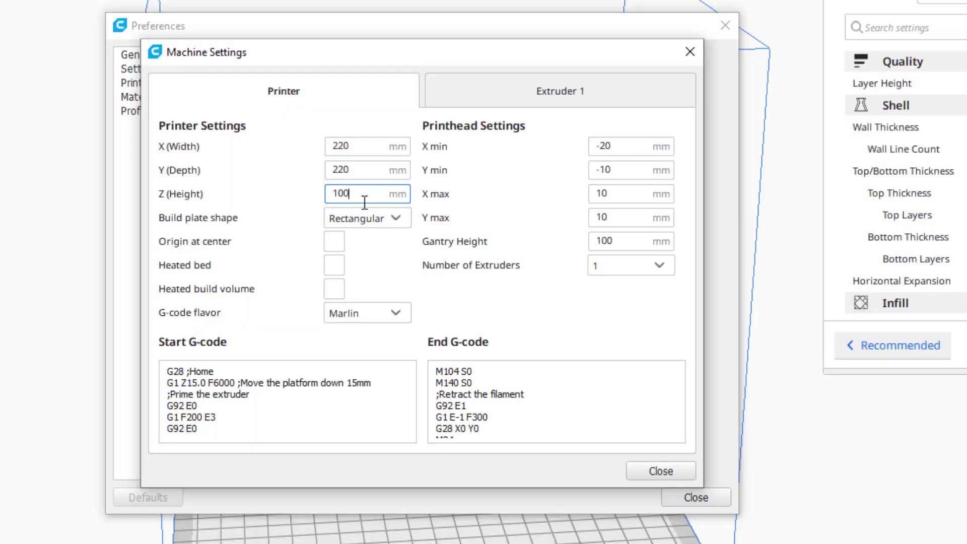
{"action": "left_click_drag", "start_coordinate": [365, 202], "coordinate": [285, 210]}
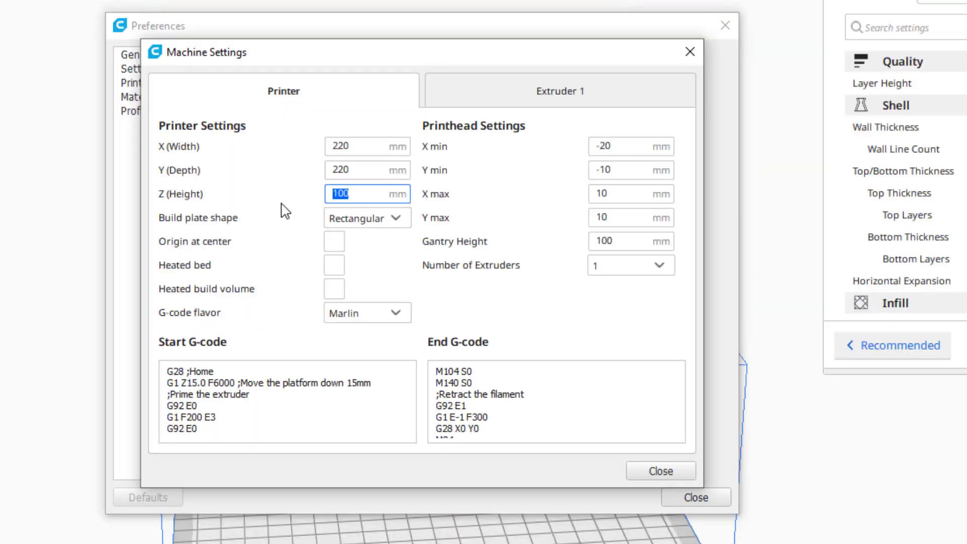
{"action": "type", "text": "250"}
Step: Set the compatible material diameter of Extruder 1 to 1.75 mm and finish adding the printer
{"action": "left_click", "coordinate": [660, 134]}
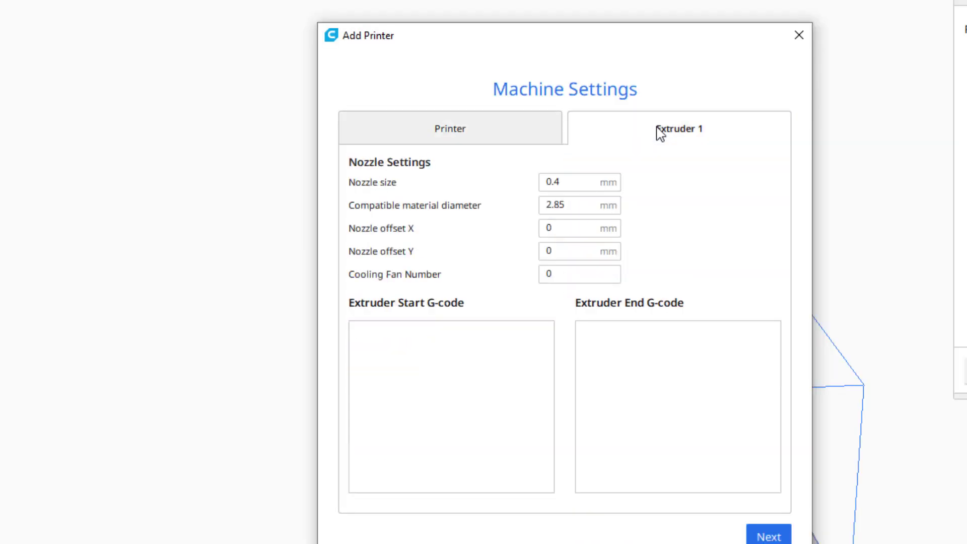
{"action": "left_click", "coordinate": [575, 207]}
{"action": "left_click_drag", "start_coordinate": [575, 206], "coordinate": [492, 211]}
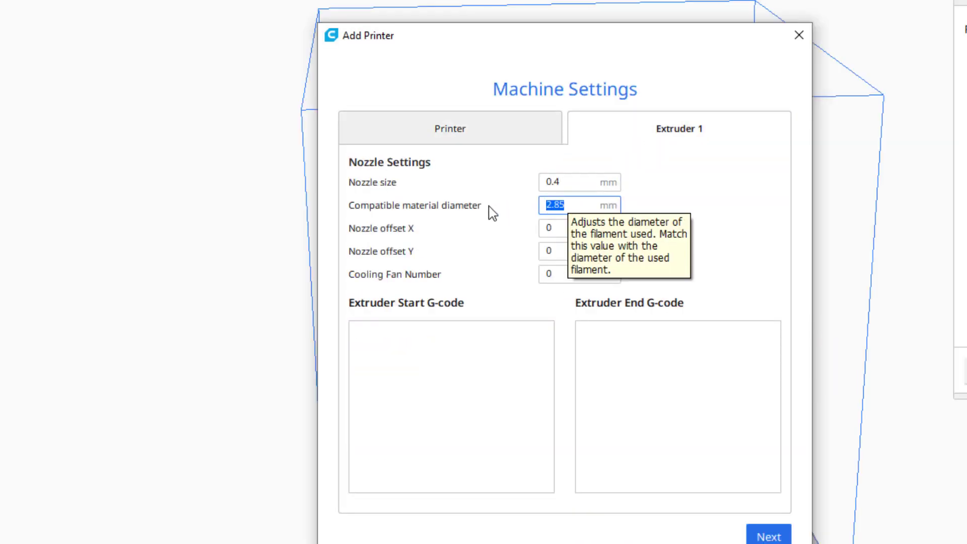
{"action": "type", "text": "1.75"}
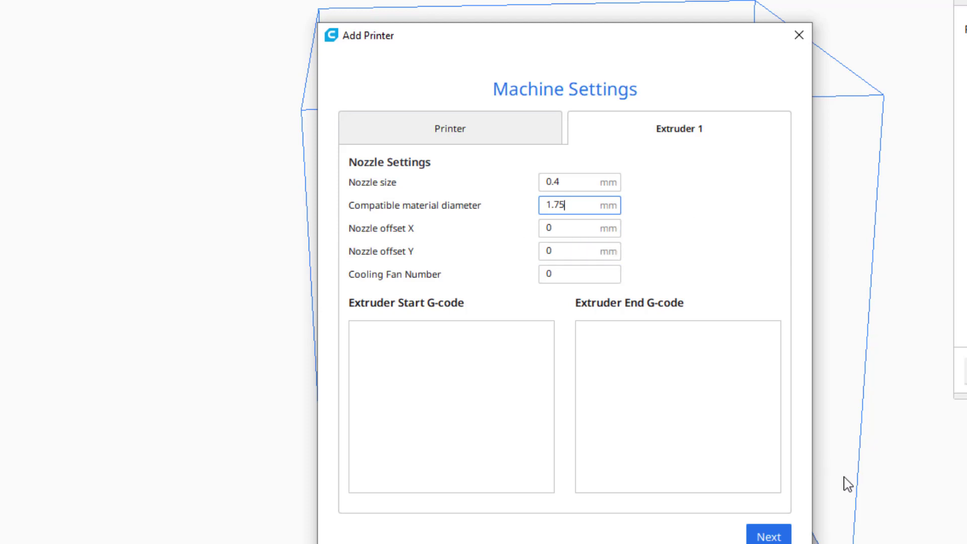
{"action": "left_click", "coordinate": [785, 536]}
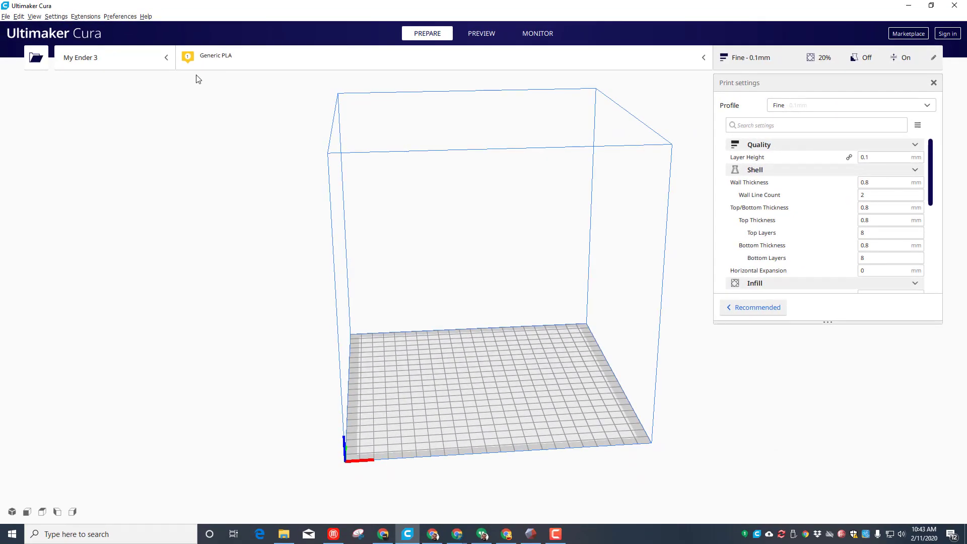
Step: Switch the active printer to Creality Ender-3 and choose the Low Quality - 0.28 mm profile
{"action": "left_click", "coordinate": [117, 60]}
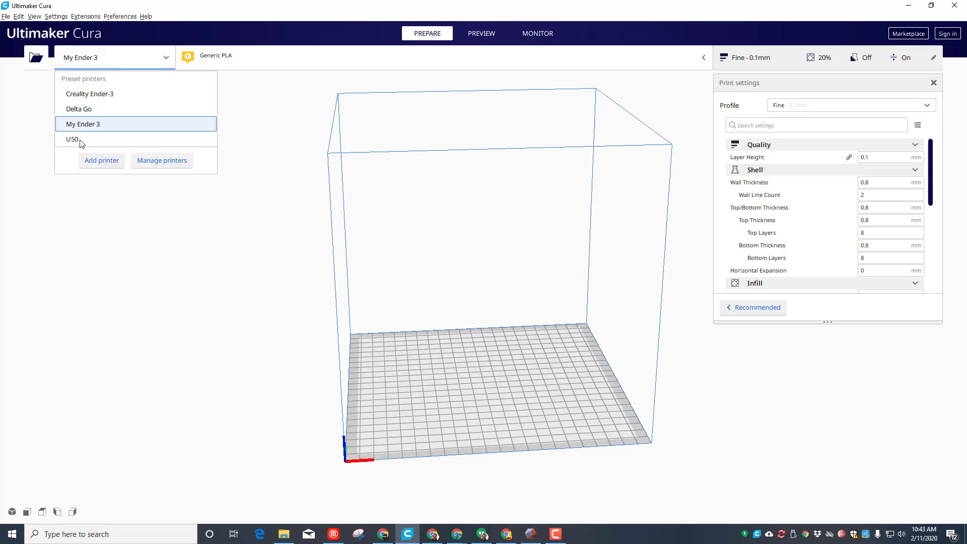
{"action": "left_click", "coordinate": [99, 95]}
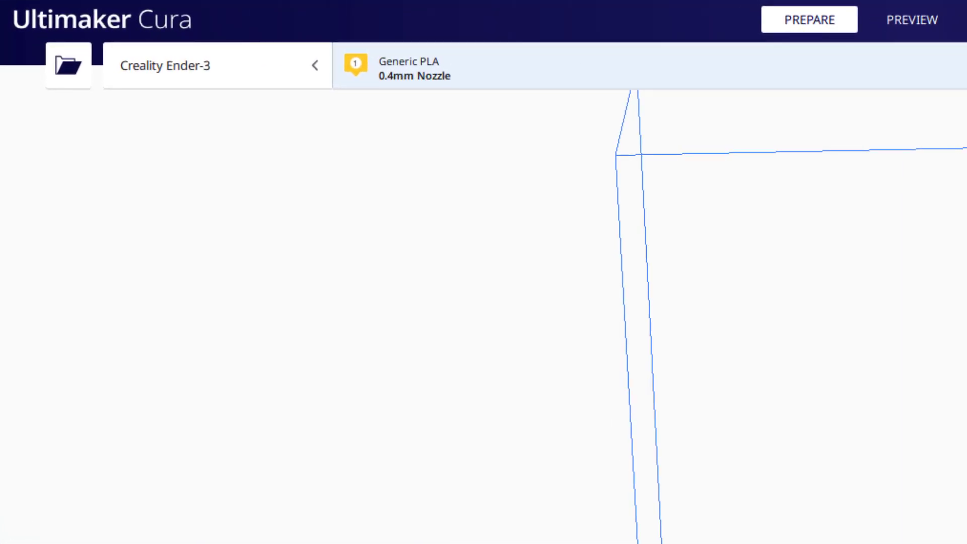
{"action": "left_click", "coordinate": [806, 130]}
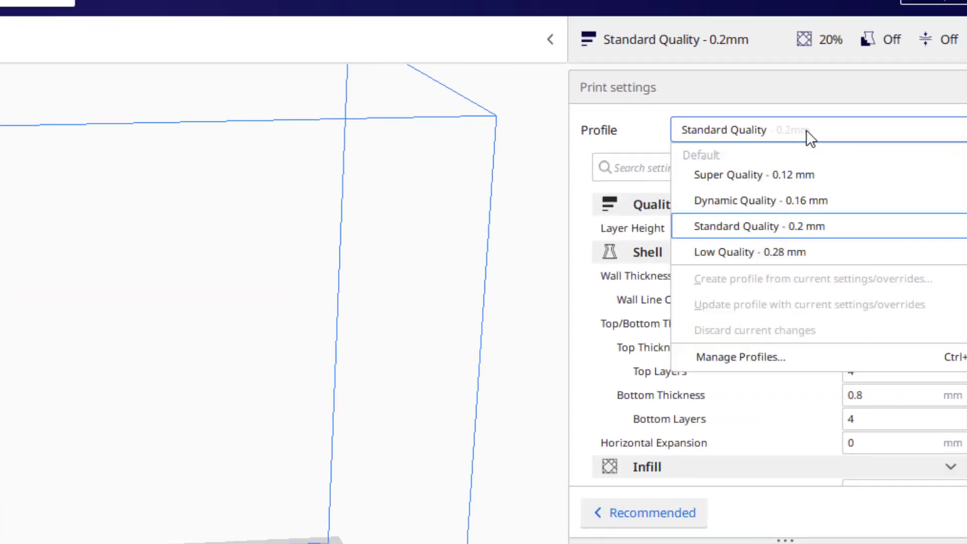
{"action": "left_click", "coordinate": [793, 252]}
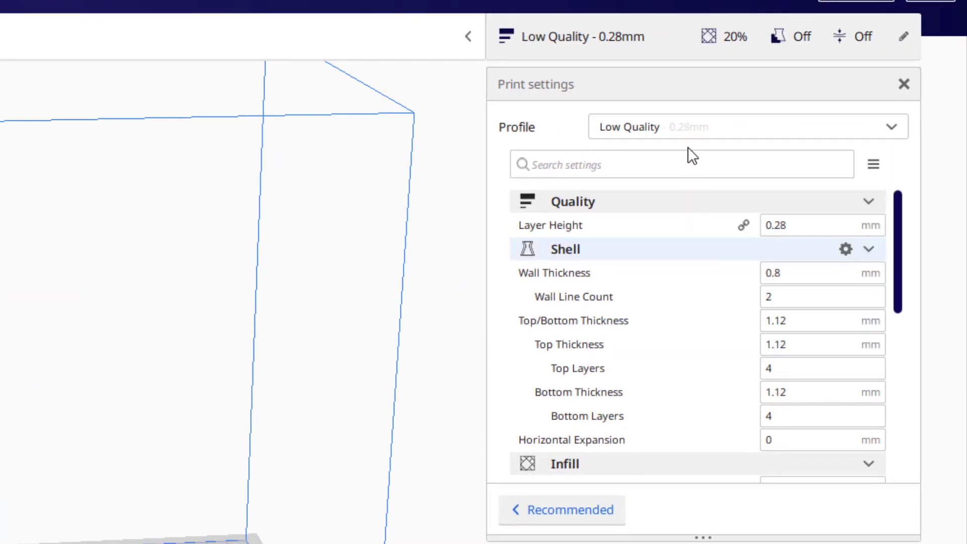
{"action": "left_click", "coordinate": [688, 129]}
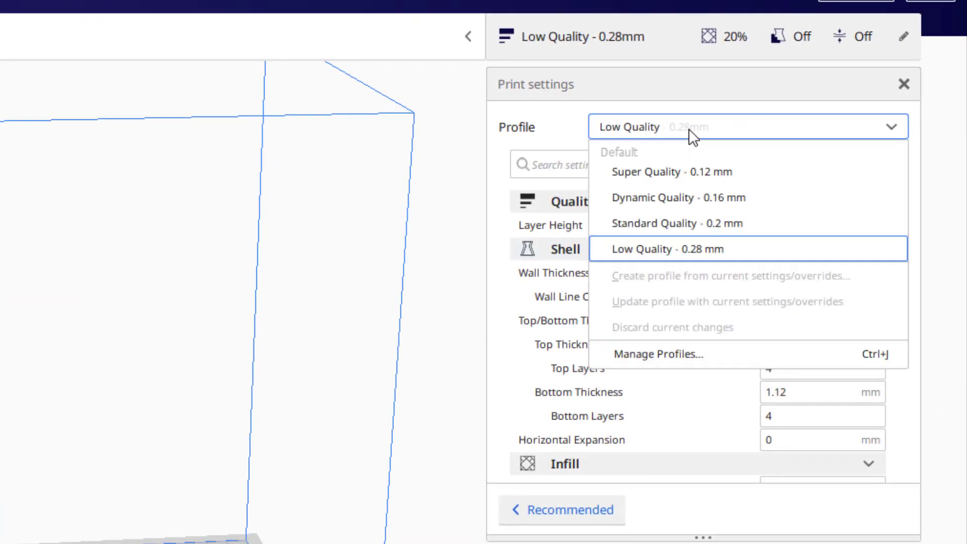
{"action": "left_click", "coordinate": [677, 252]}
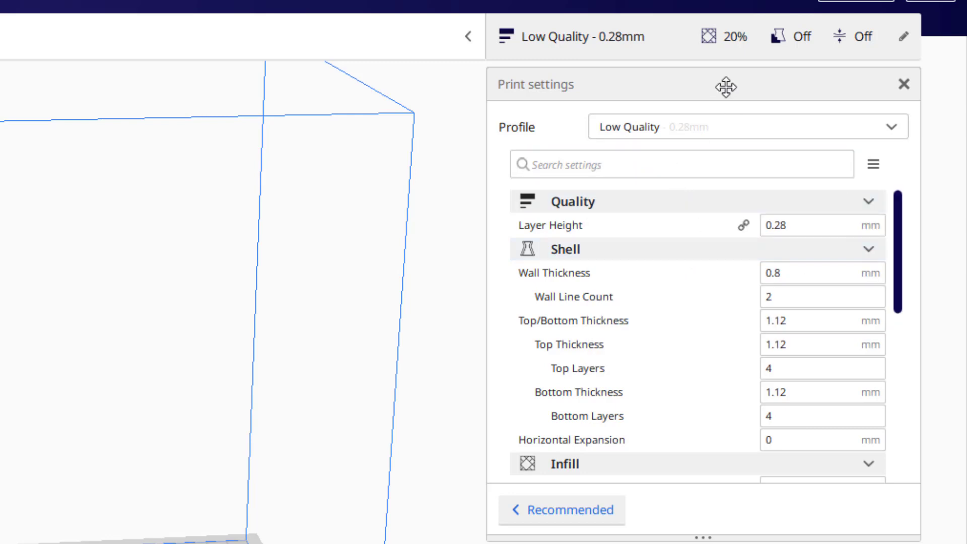
{"action": "left_click", "coordinate": [703, 126]}
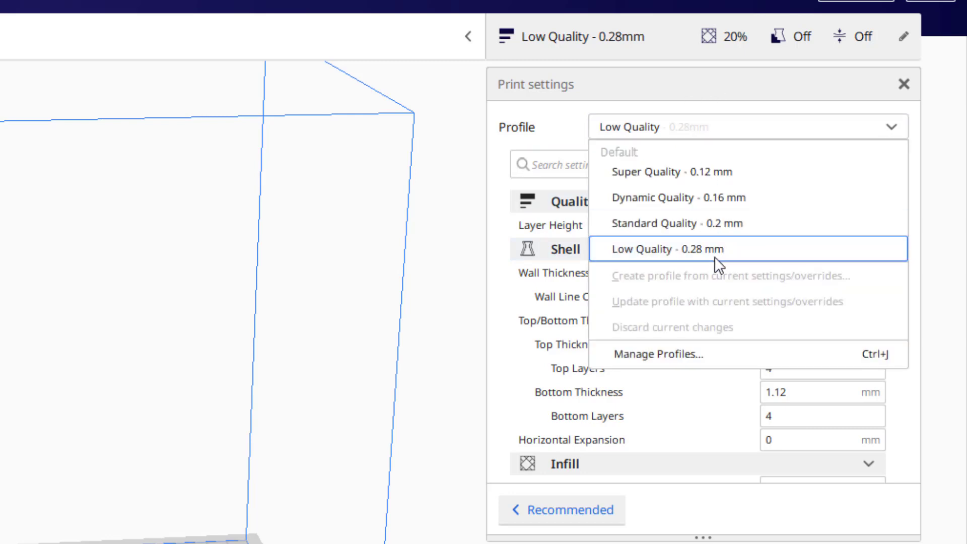
{"action": "left_click", "coordinate": [660, 129]}
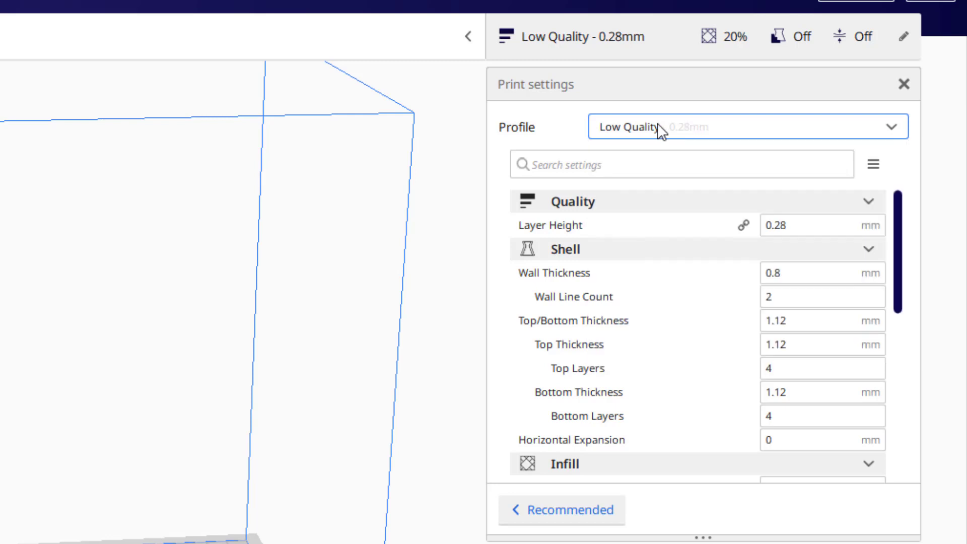
Step: Set the layer height to 0.3 mm and the top/bottom thickness to 0.8 mm
{"action": "left_click_drag", "start_coordinate": [821, 222], "coordinate": [686, 222]}
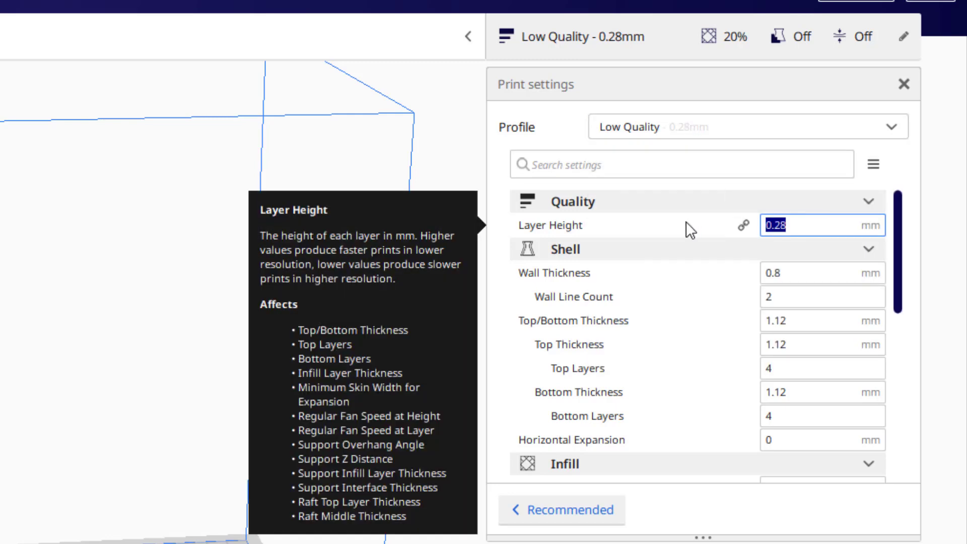
{"action": "type", "text": ".3"}
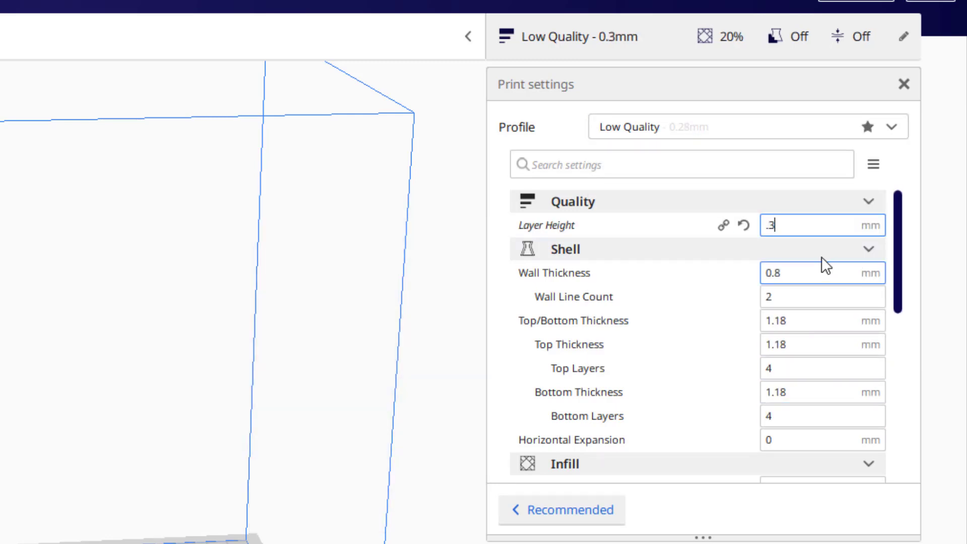
{"action": "left_click", "coordinate": [806, 322]}
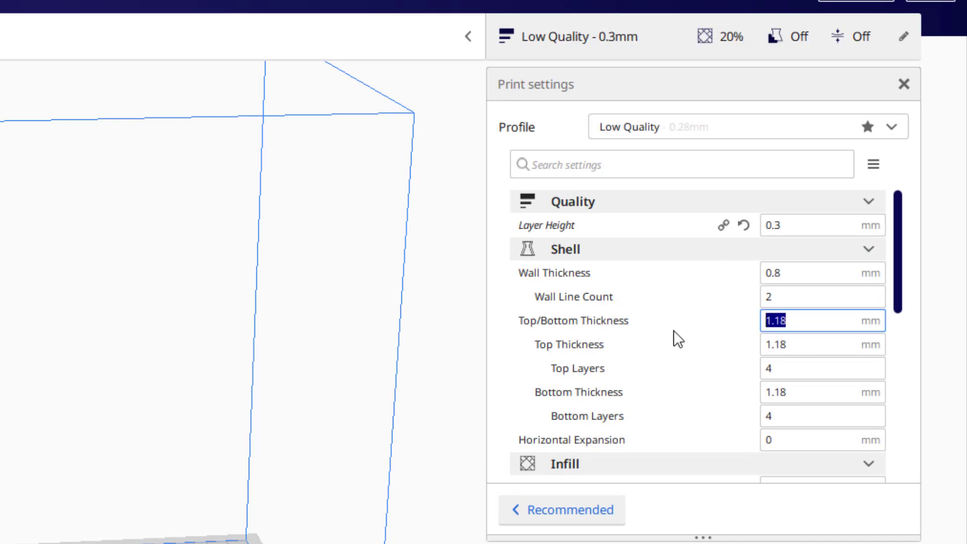
{"action": "type", "text": ".8"}
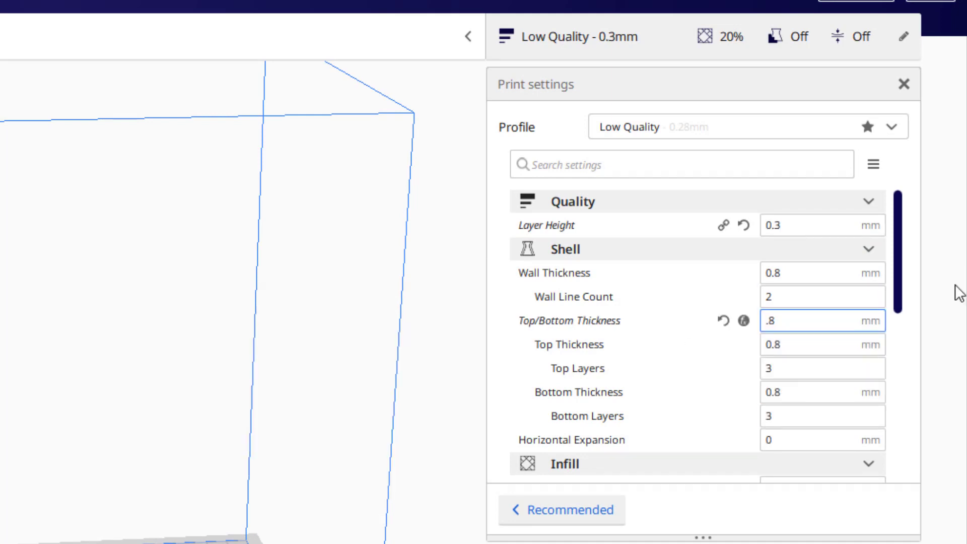
Step: Set the infill density to 10% and the infill pattern to Grid
{"action": "scroll", "coordinate": [702, 357], "scroll_direction": "down", "scroll_amount": 3}
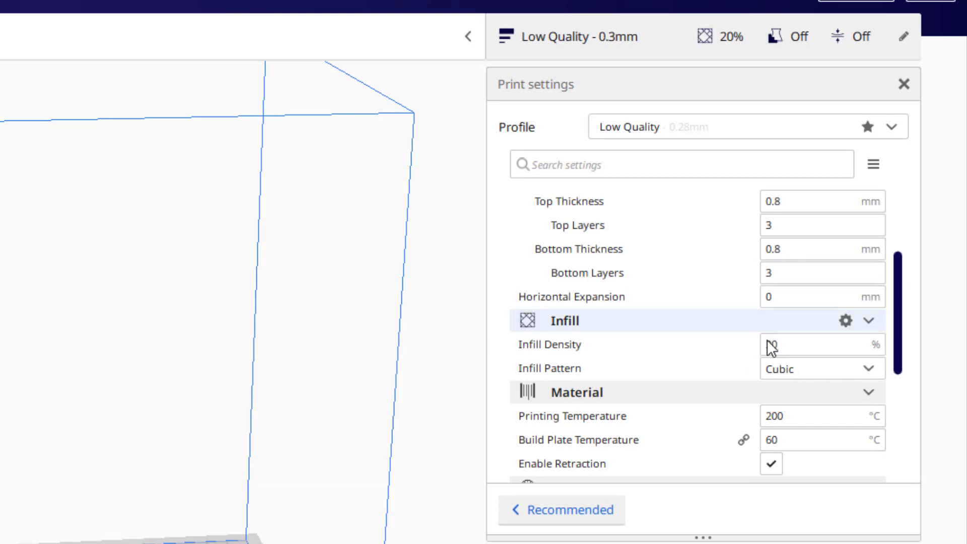
{"action": "left_click_drag", "start_coordinate": [795, 348], "coordinate": [735, 356]}
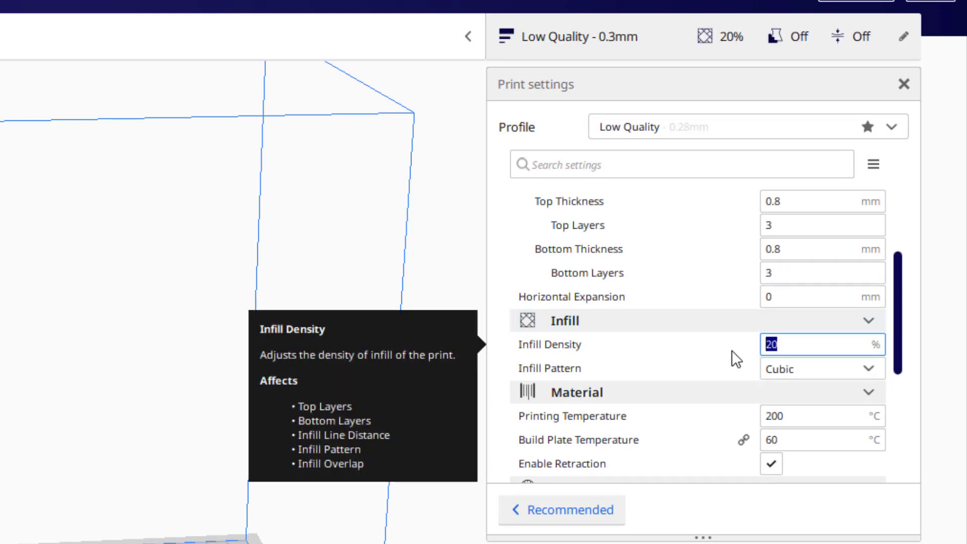
{"action": "type", "text": "10"}
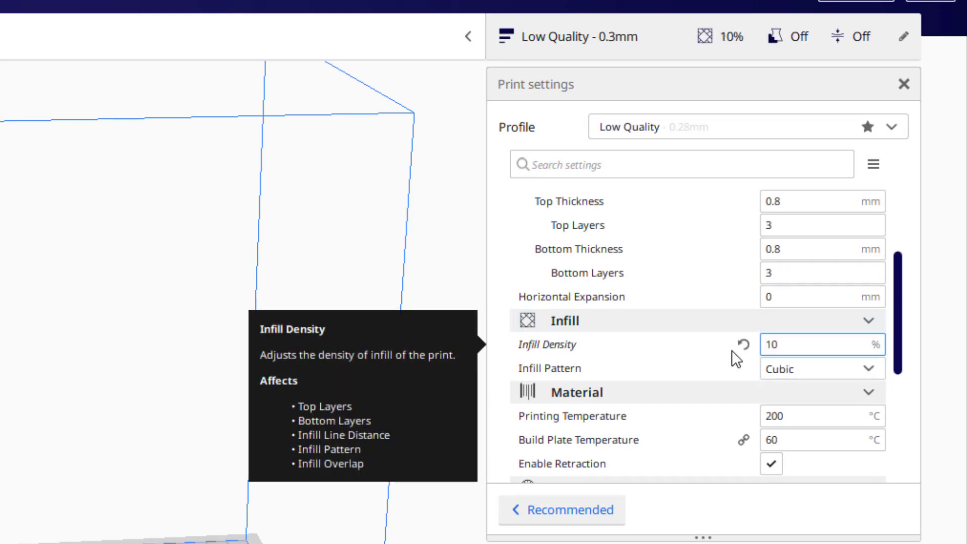
{"action": "left_click", "coordinate": [810, 371]}
{"action": "left_click", "coordinate": [778, 392]}
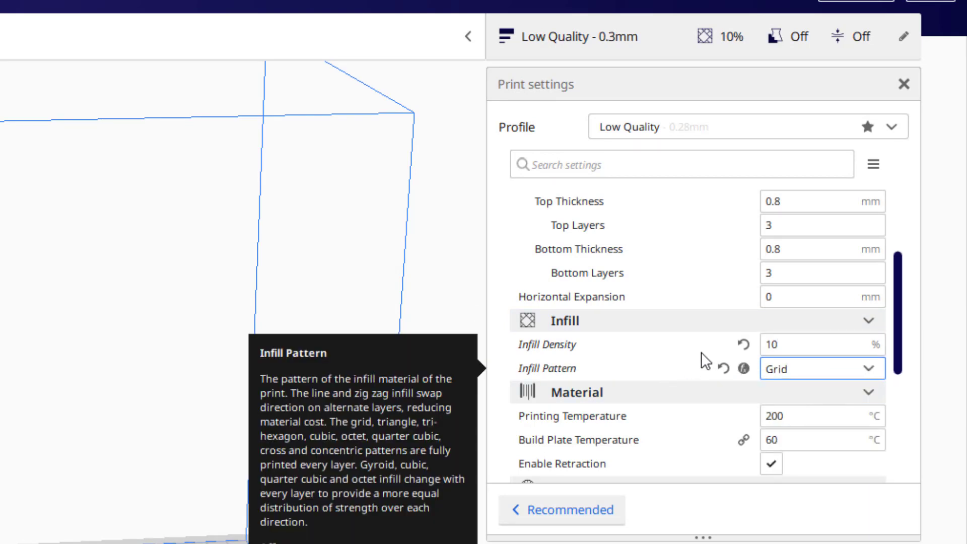
Step: Set the print speed to 60 mm/s
{"action": "scroll", "coordinate": [685, 411], "scroll_direction": "down", "scroll_amount": 3}
{"action": "scroll", "coordinate": [792, 377], "scroll_direction": "down", "scroll_amount": 3}
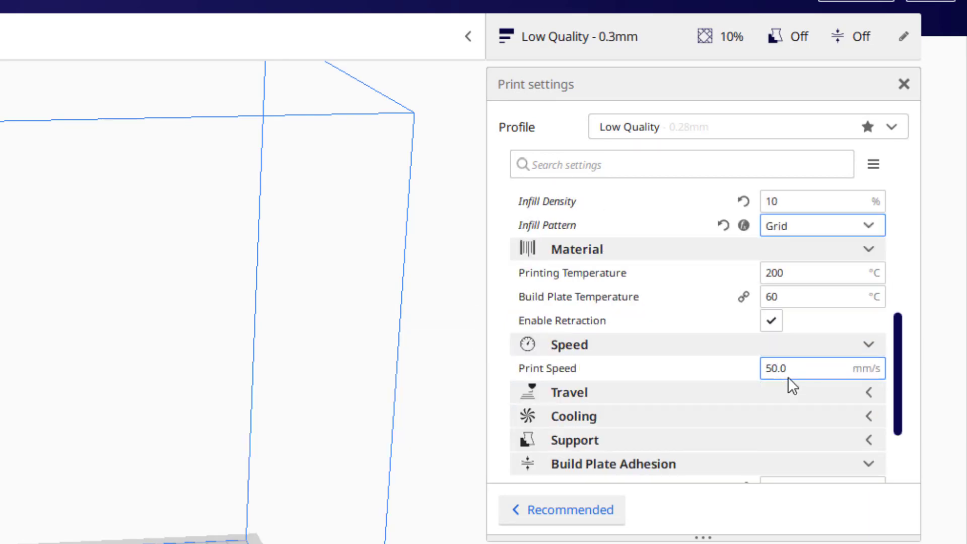
{"action": "left_click", "coordinate": [805, 364]}
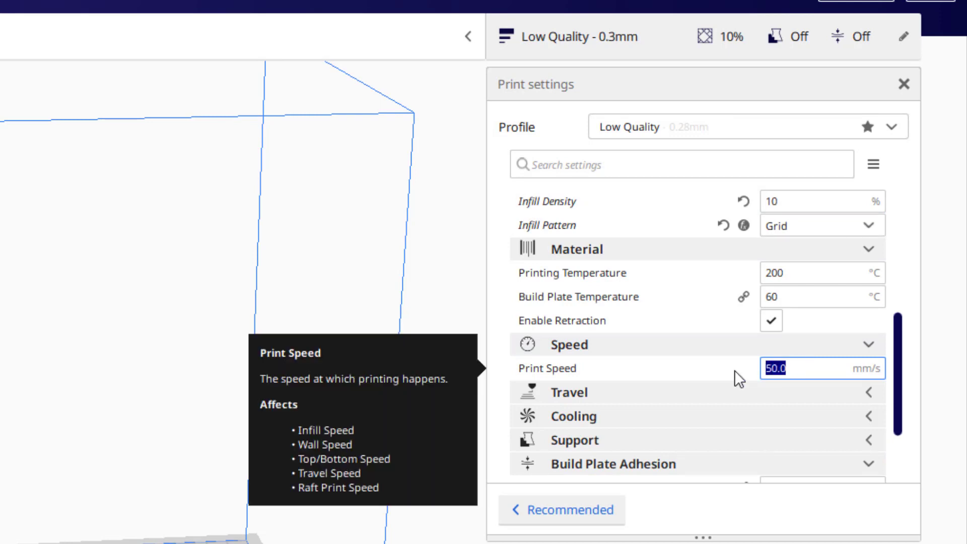
{"action": "type", "text": "60"}
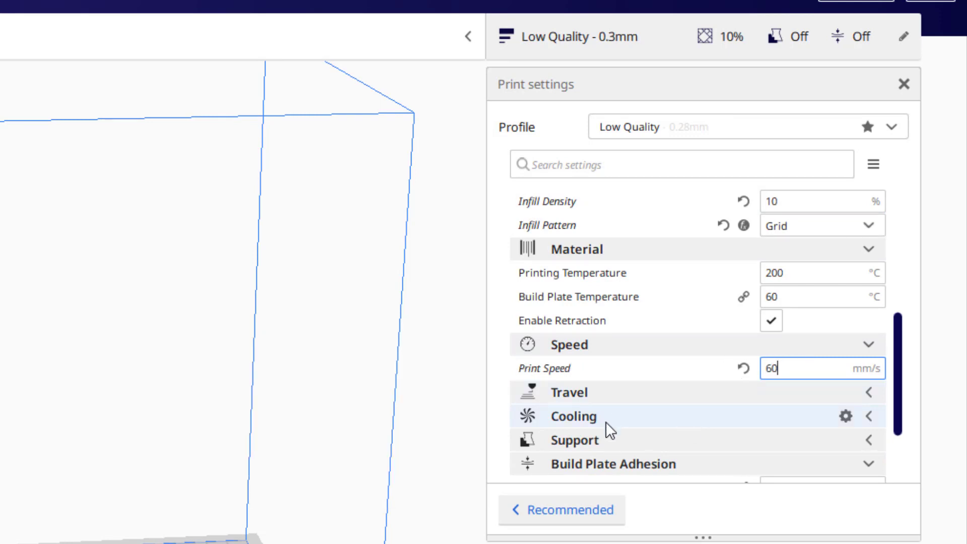
Step: Expand the Build Plate Adhesion settings and check the adhesion type and skirt values
{"action": "scroll", "coordinate": [654, 448], "scroll_direction": "down", "scroll_amount": 1}
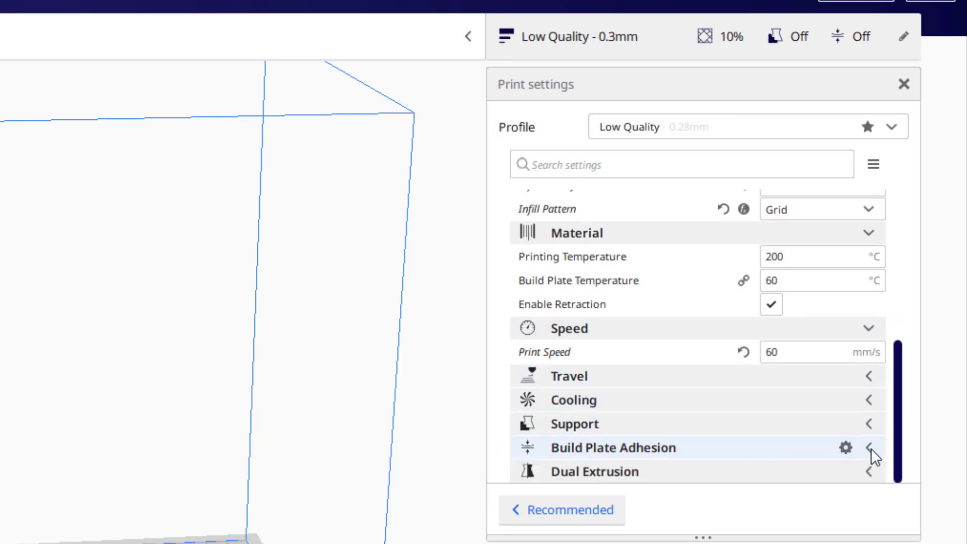
{"action": "left_click", "coordinate": [857, 453]}
{"action": "scroll", "coordinate": [803, 467], "scroll_direction": "down", "scroll_amount": 4}
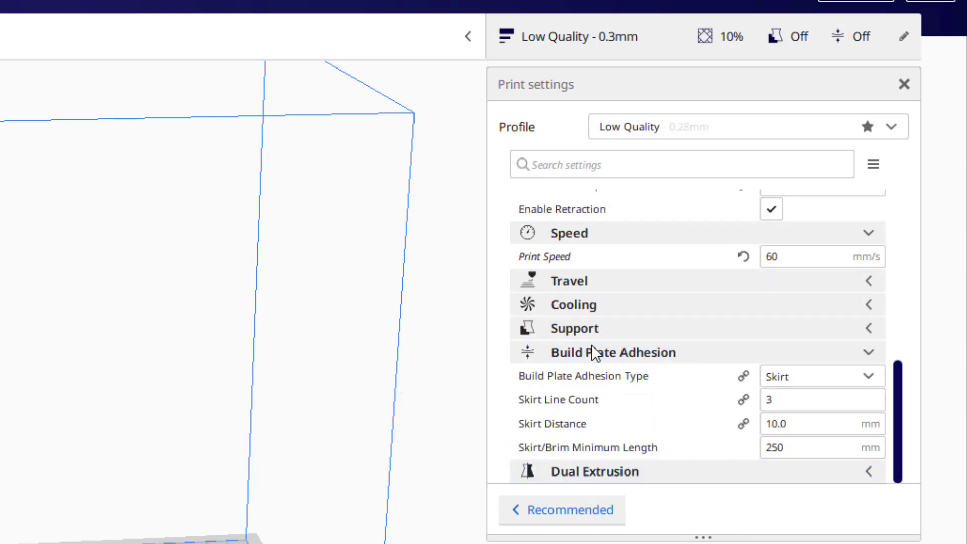
Step: Create a custom profile named "my Ender 3 .3mm" from the current settings and close the preferences
{"action": "scroll", "coordinate": [664, 327], "scroll_direction": "up", "scroll_amount": 10}
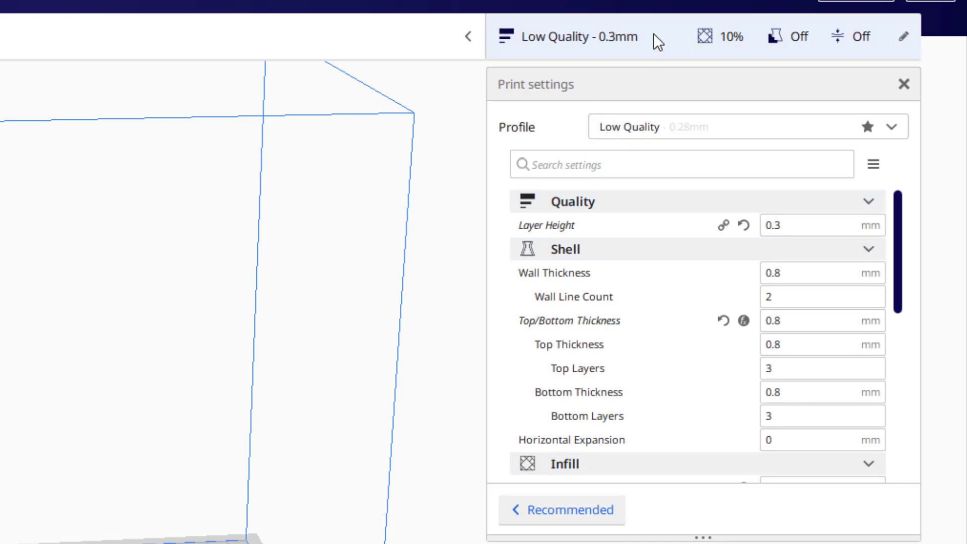
{"action": "left_click", "coordinate": [898, 126]}
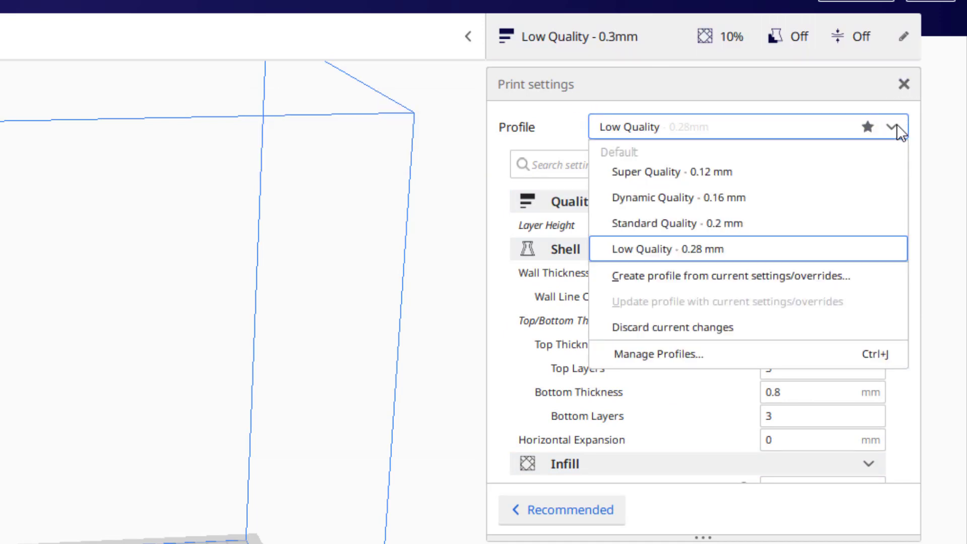
{"action": "left_click", "coordinate": [694, 277]}
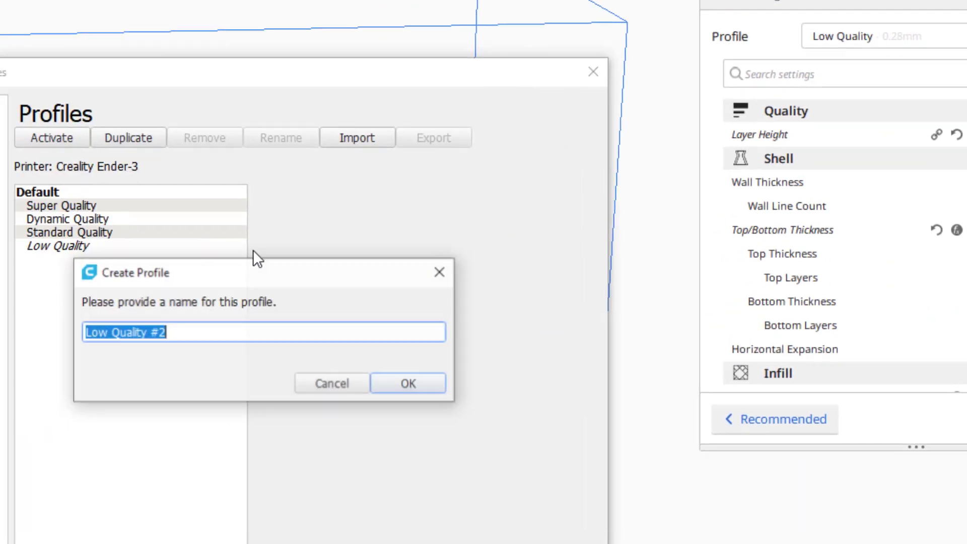
{"action": "type", "text": "my"}
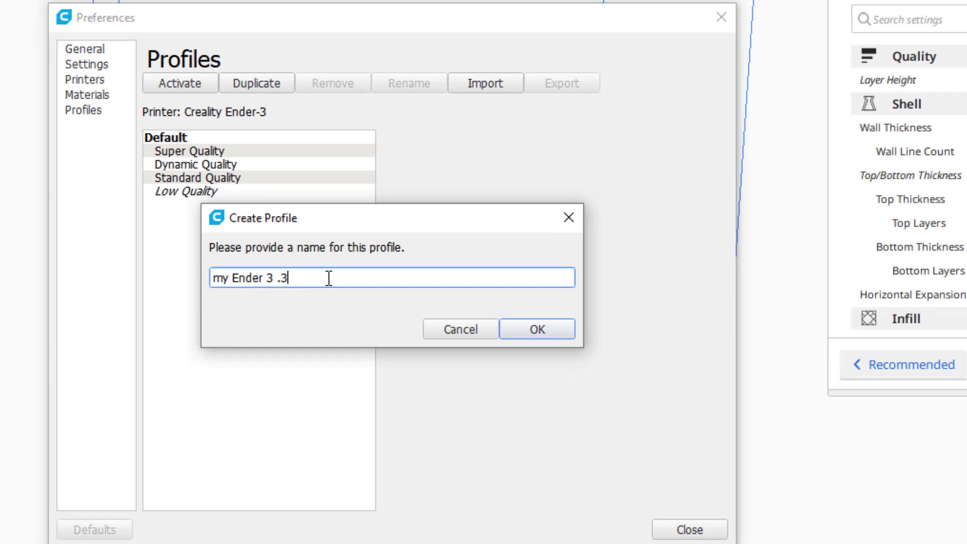
{"action": "type", "text": "Ender 3 .3mm"}
{"action": "key", "text": "Return"}
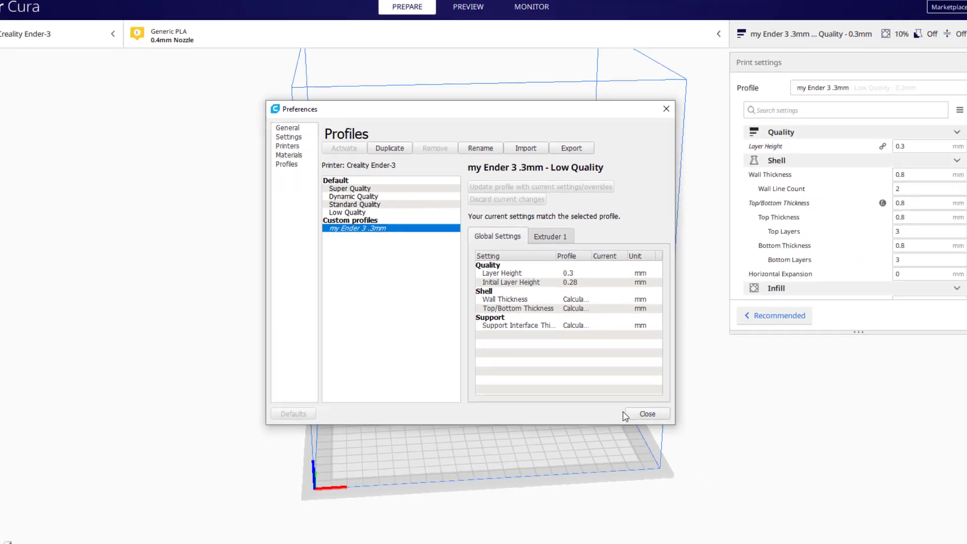
{"action": "left_click", "coordinate": [689, 530]}
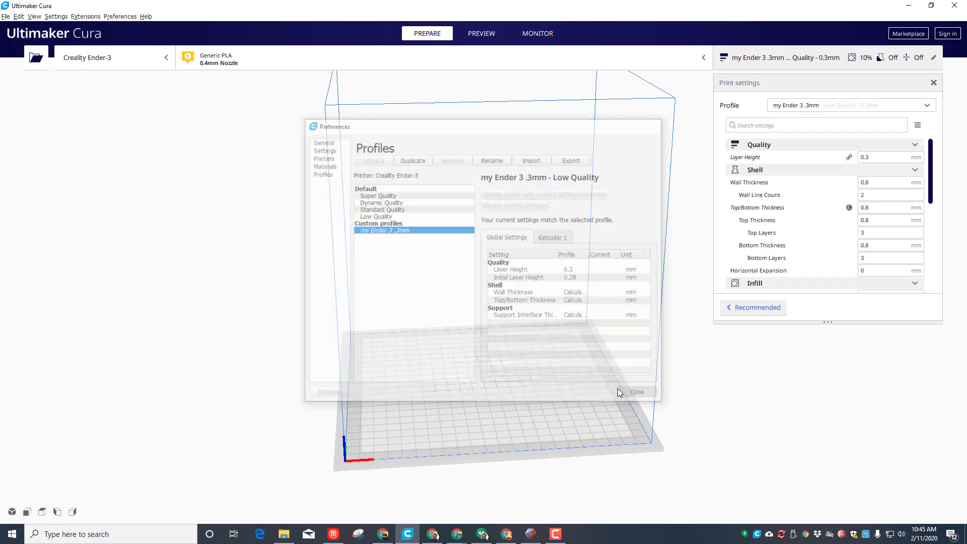
Step: Load the "012120 robot-b" model onto the build plate and select it
{"action": "left_click", "coordinate": [35, 57]}
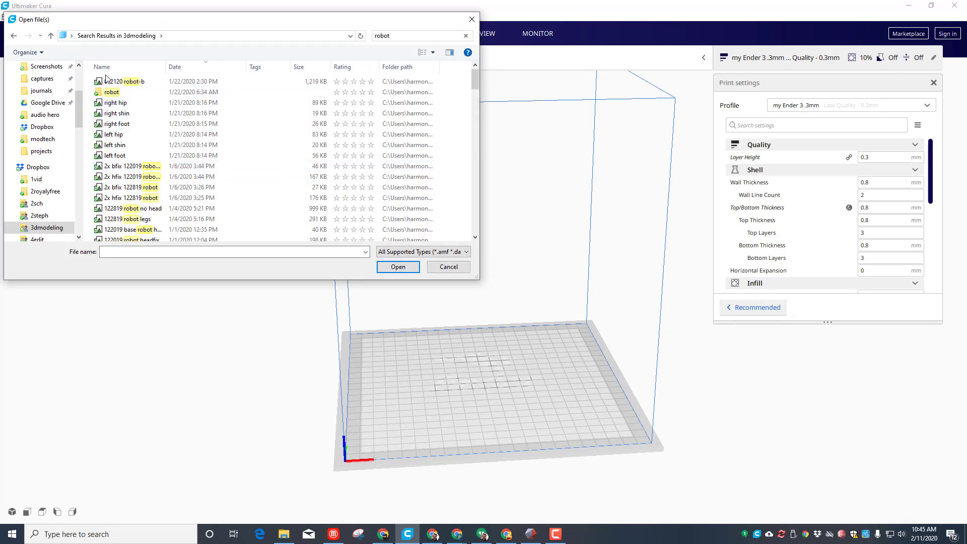
{"action": "double_click", "coordinate": [108, 81]}
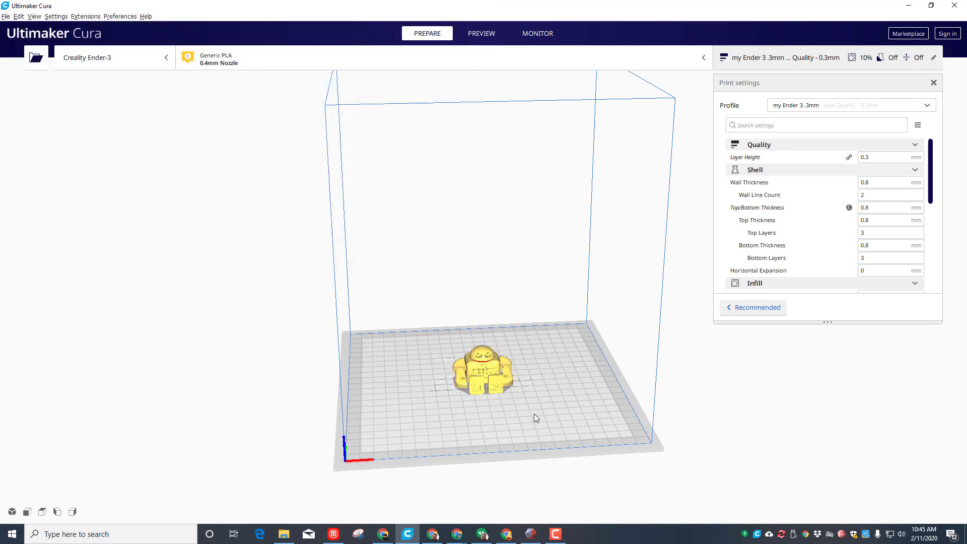
{"action": "scroll", "coordinate": [535, 418], "scroll_direction": "up", "scroll_amount": 3}
{"action": "left_click", "coordinate": [524, 417]}
{"action": "scroll", "coordinate": [569, 425], "scroll_direction": "up", "scroll_amount": 5}
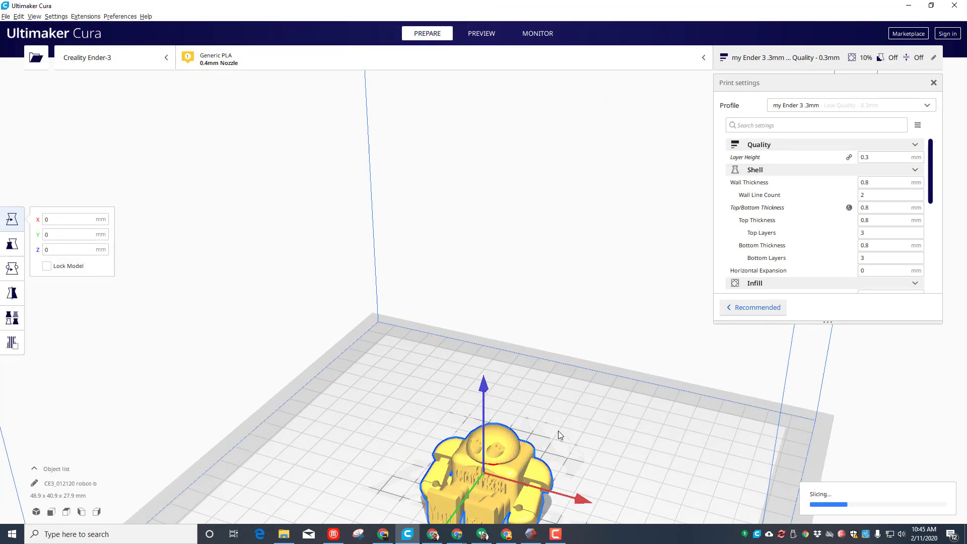
Step: Examine the robot model on the Creality Ender-3 build plate from several angles, along with its print time estimate
{"action": "right_click_drag", "start_coordinate": [558, 431], "coordinate": [516, 454]}
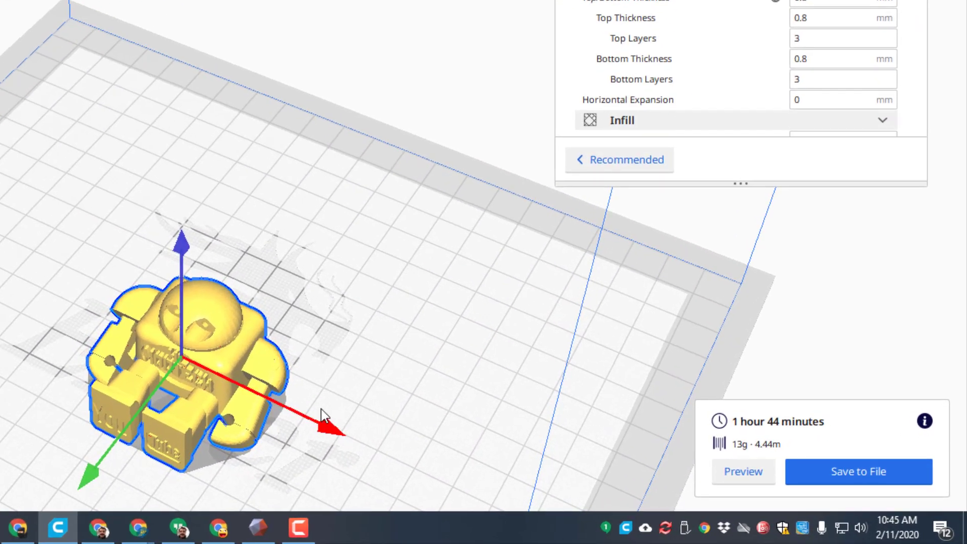
{"action": "right_click_drag", "start_coordinate": [393, 417], "coordinate": [210, 391]}
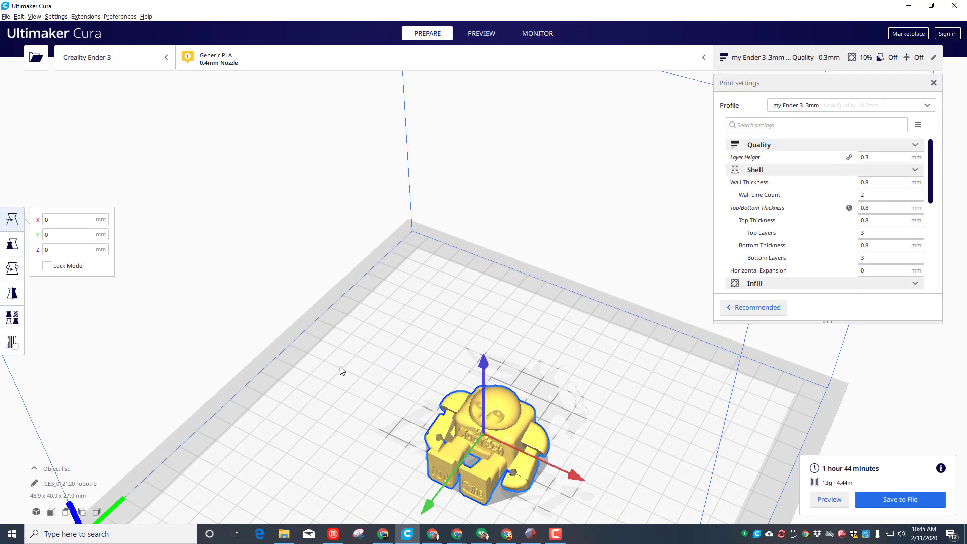
{"action": "right_click_drag", "start_coordinate": [340, 370], "coordinate": [423, 388]}
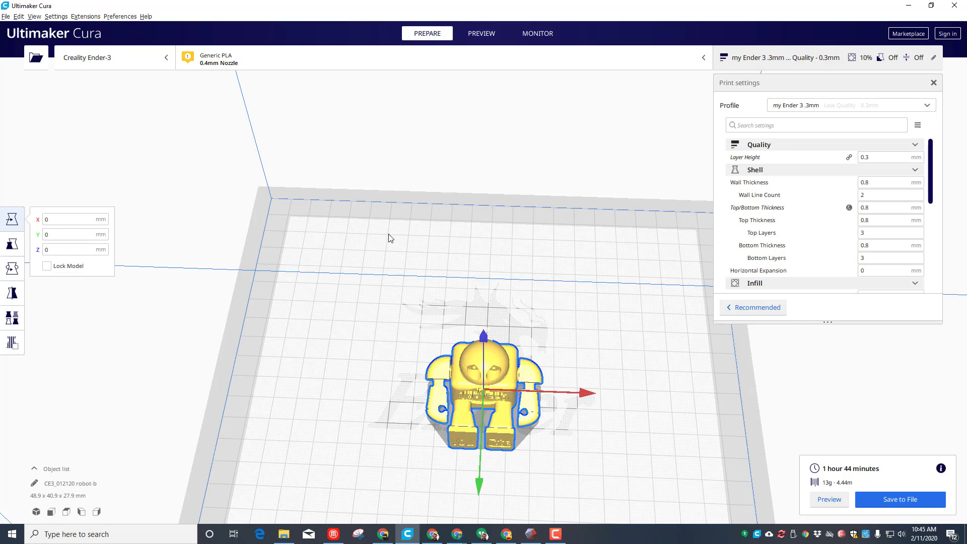
{"action": "right_click_drag", "start_coordinate": [313, 217], "coordinate": [333, 348]}
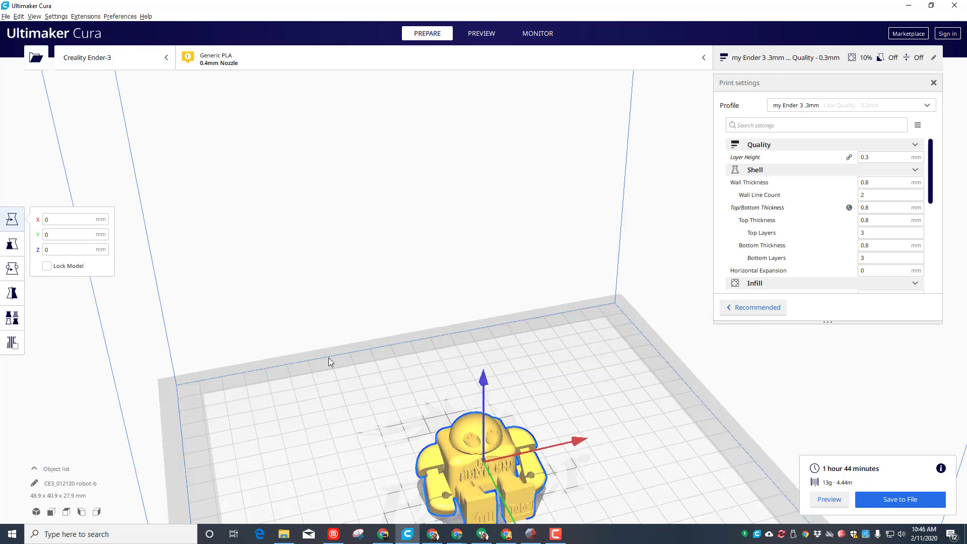
{"action": "right_click_drag", "start_coordinate": [402, 364], "coordinate": [408, 364]}
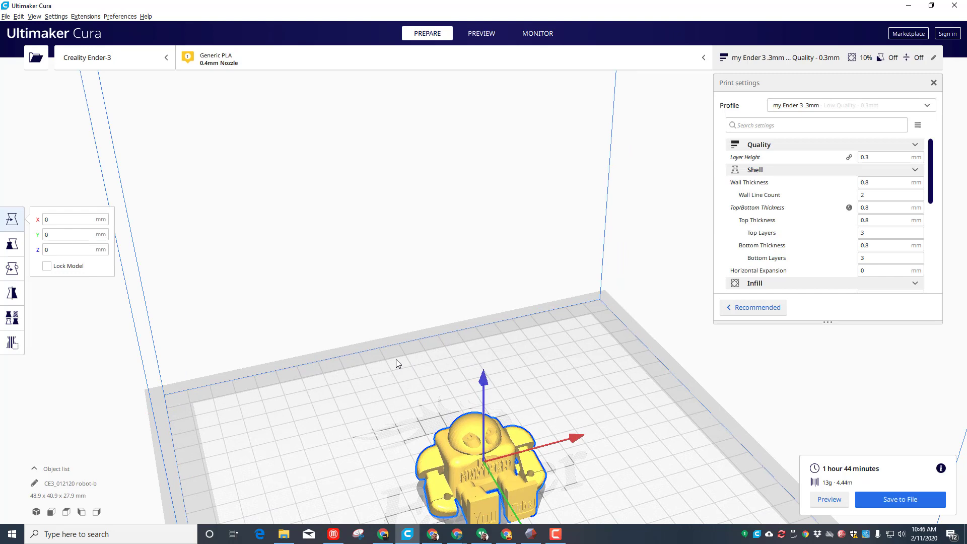
Step: Switch the active printer to My Ender 3, choose the Extra Fast - 0.3 mm profile and check the sliced robot
{"action": "left_click", "coordinate": [122, 63]}
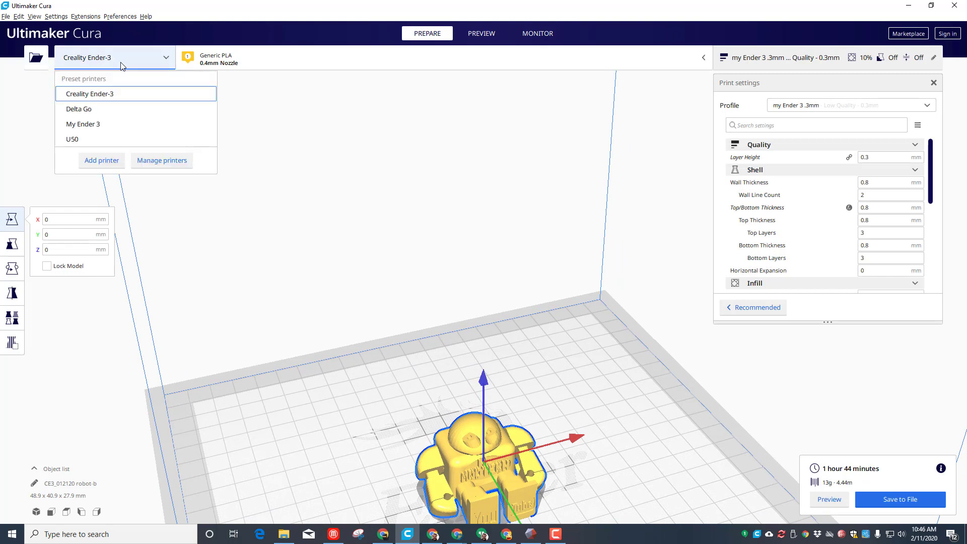
{"action": "left_click", "coordinate": [83, 124]}
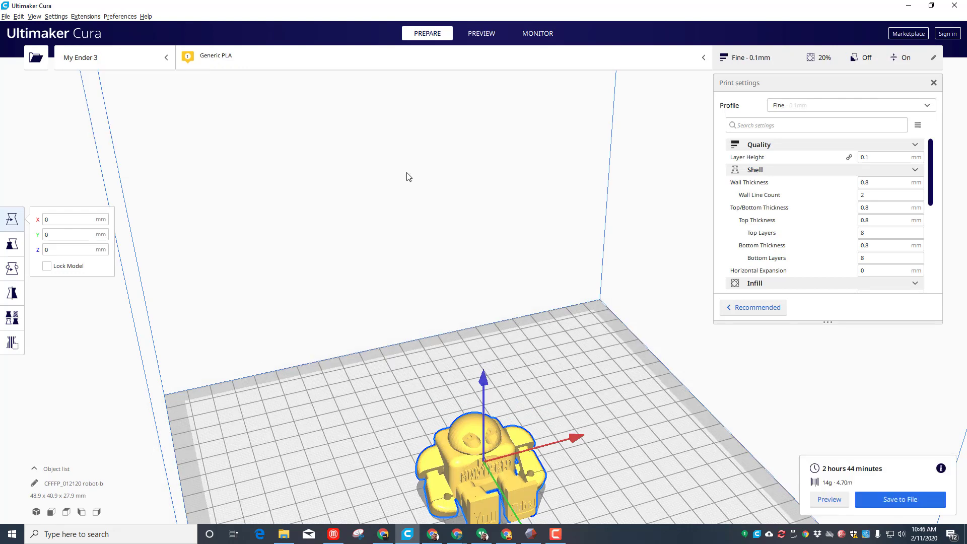
{"action": "left_click", "coordinate": [810, 105]}
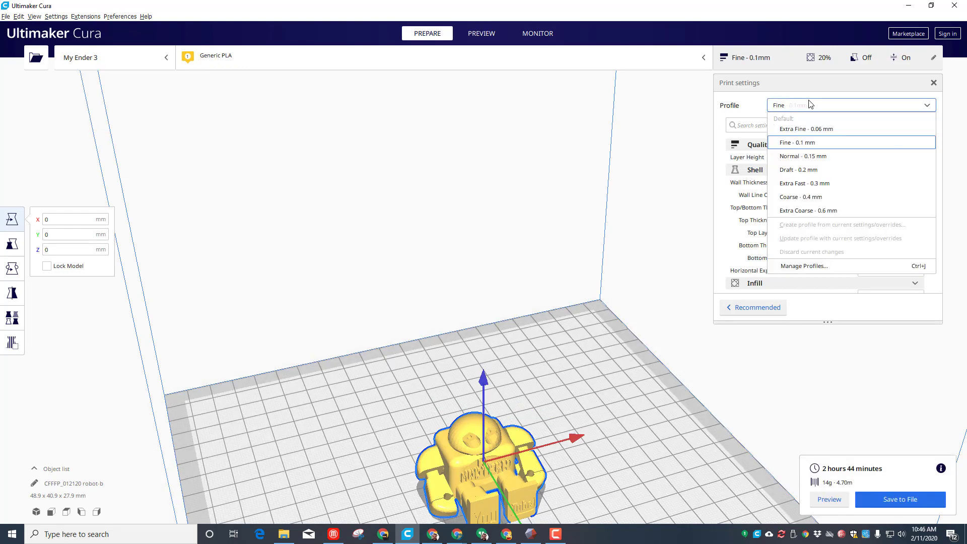
{"action": "left_click", "coordinate": [806, 184]}
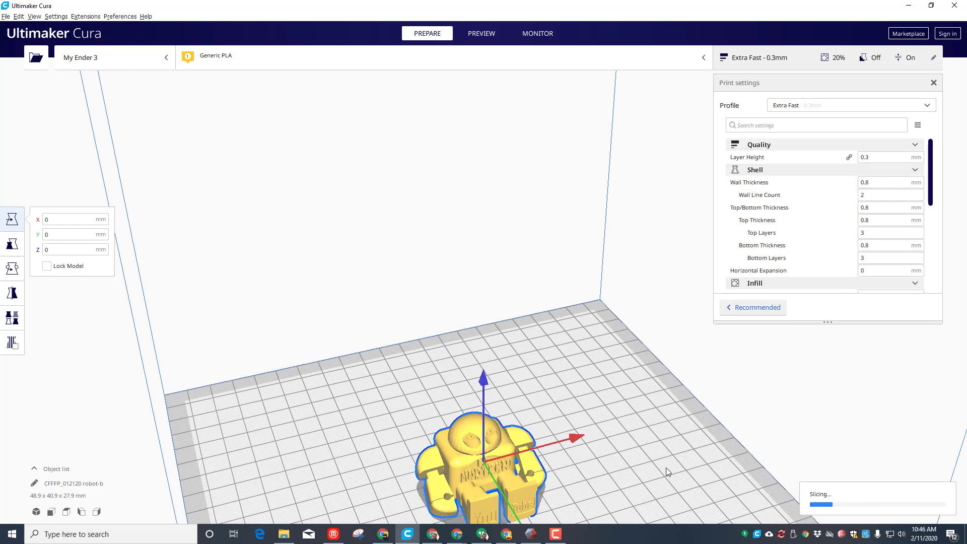
{"action": "right_click_drag", "start_coordinate": [657, 492], "coordinate": [834, 472]}
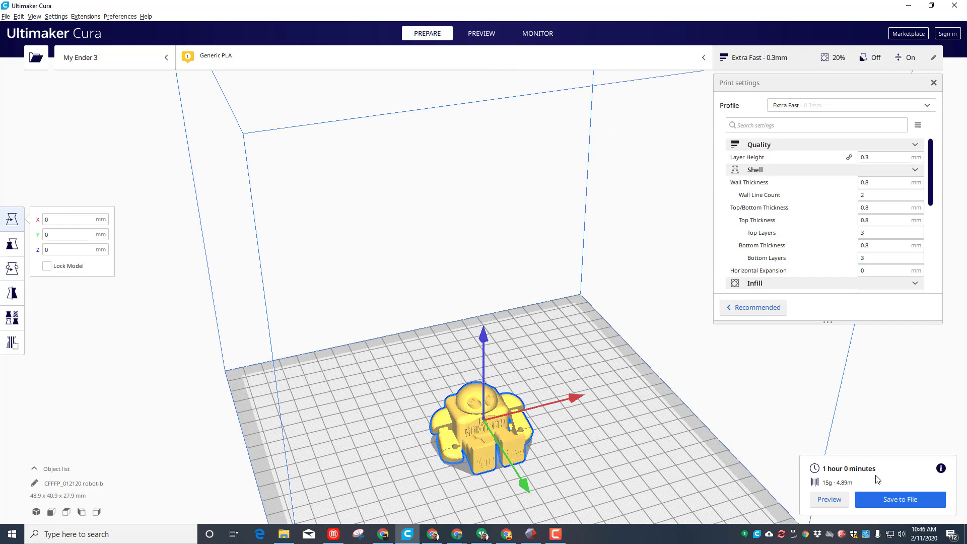
{"action": "right_click_drag", "start_coordinate": [633, 500], "coordinate": [533, 462]}
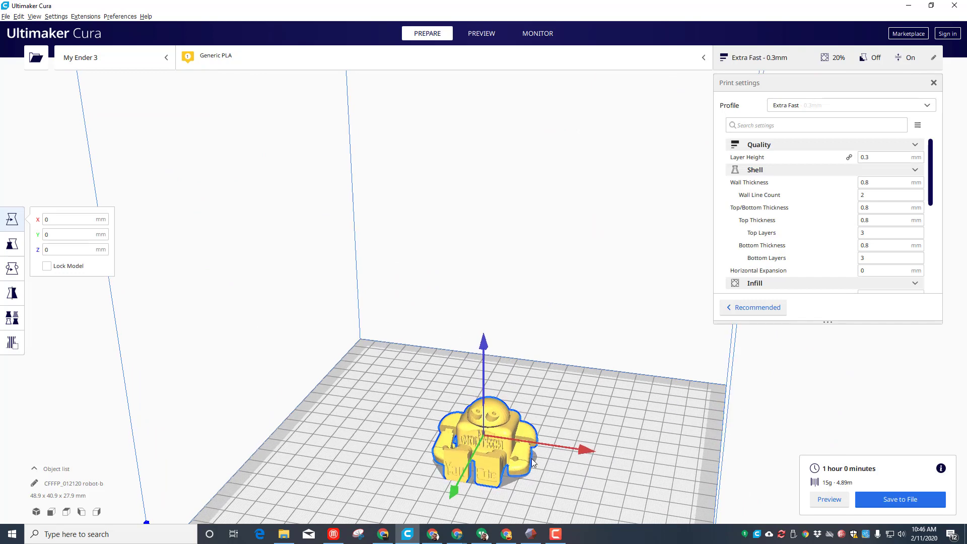